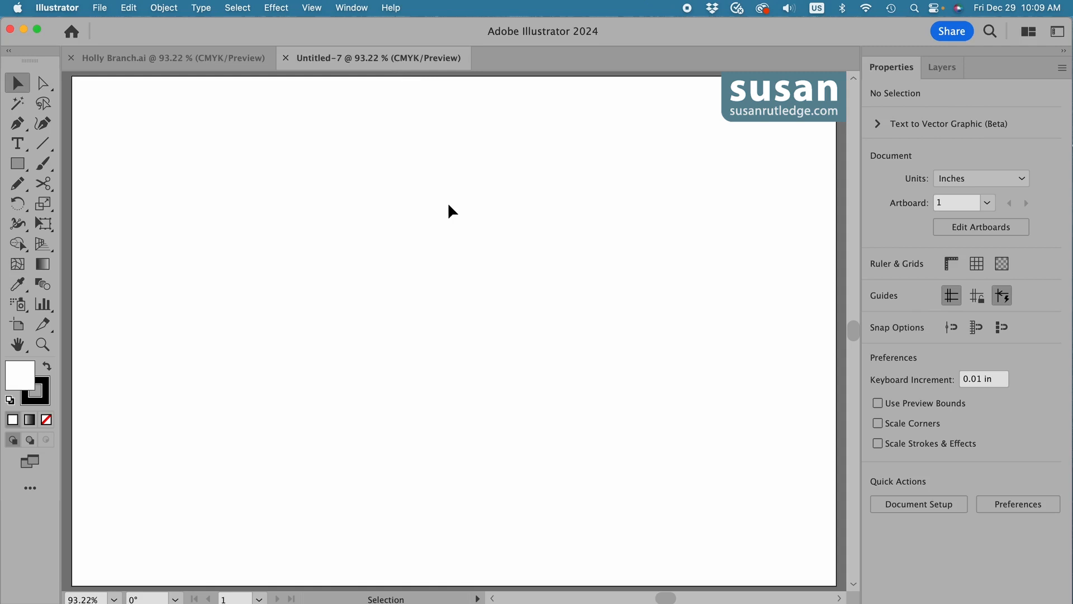
Step: Create a circle 2 in wide and 2 in high with the Ellipse tool near the artboard's upper left
key(l)
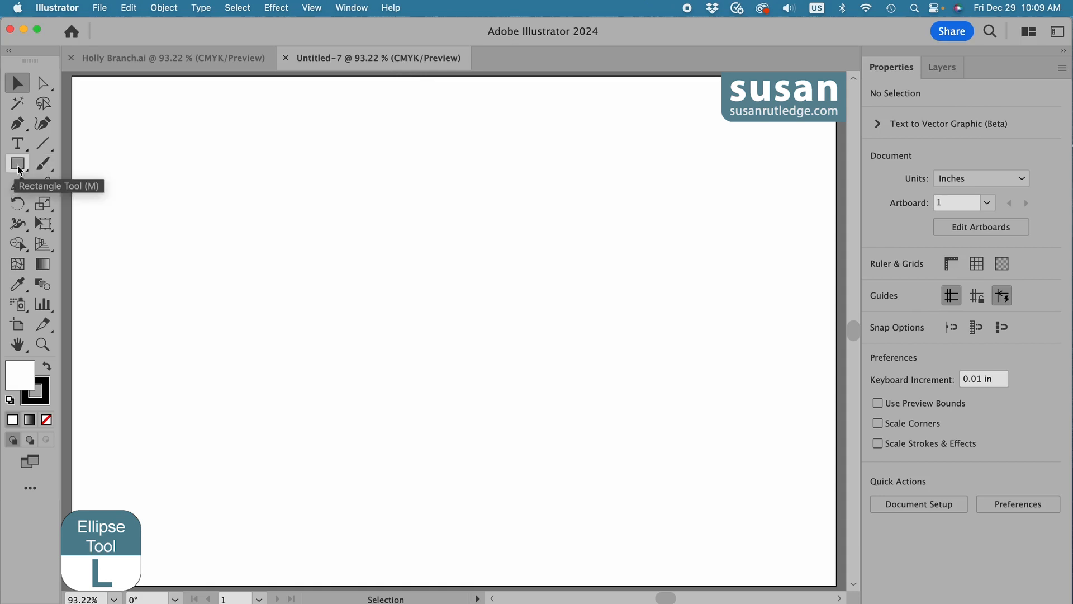
drag(20, 168, 190, 206)
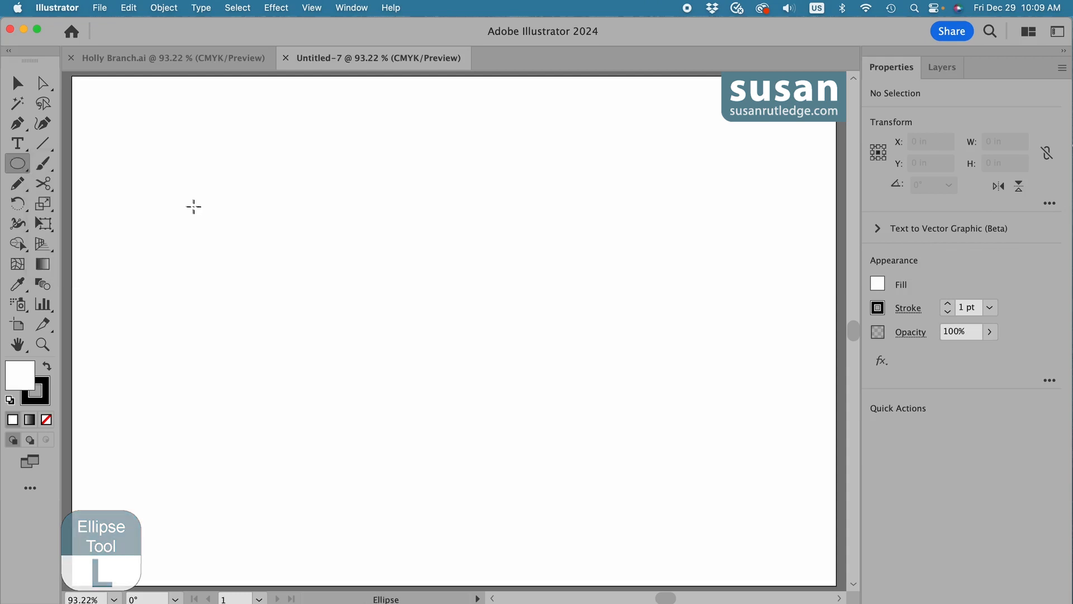
click(185, 180)
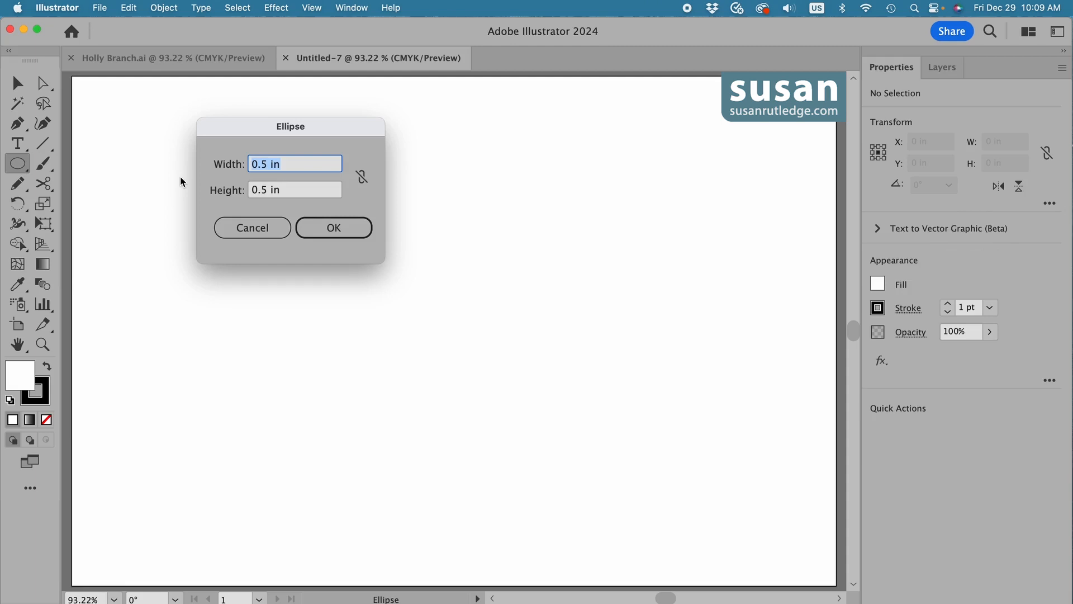
text(2)
key(Tab)
text(2)
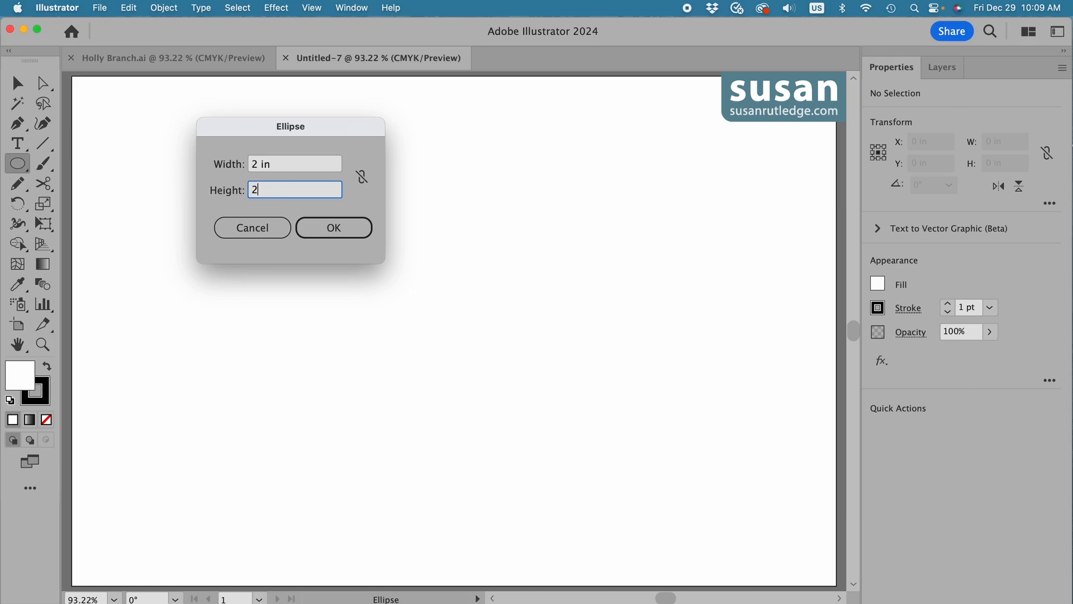
click(330, 229)
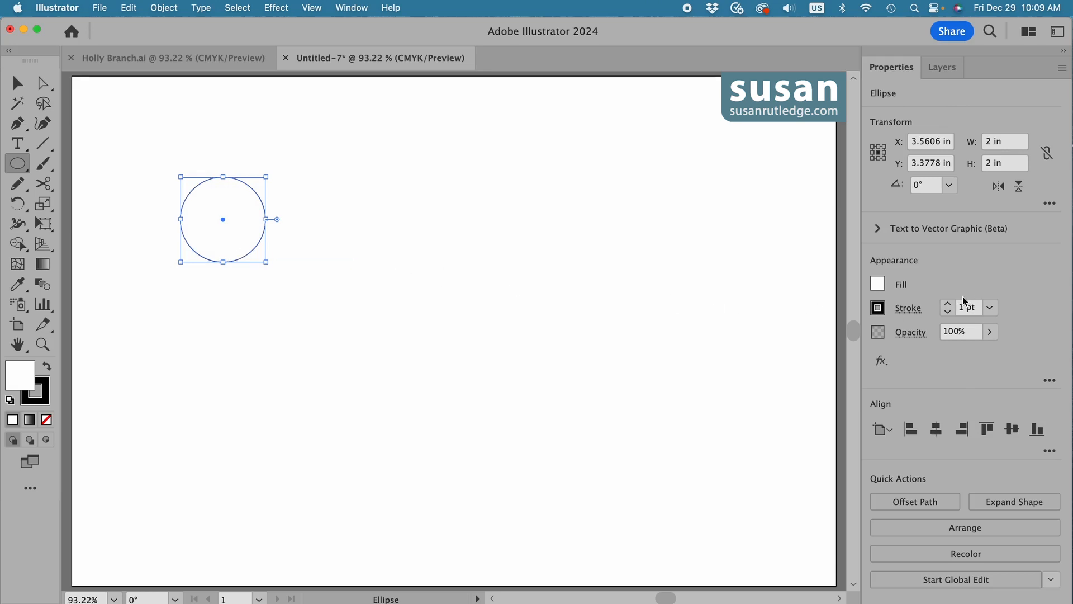
Step: Fill the circle with the light orange swatch and remove its stroke
click(878, 284)
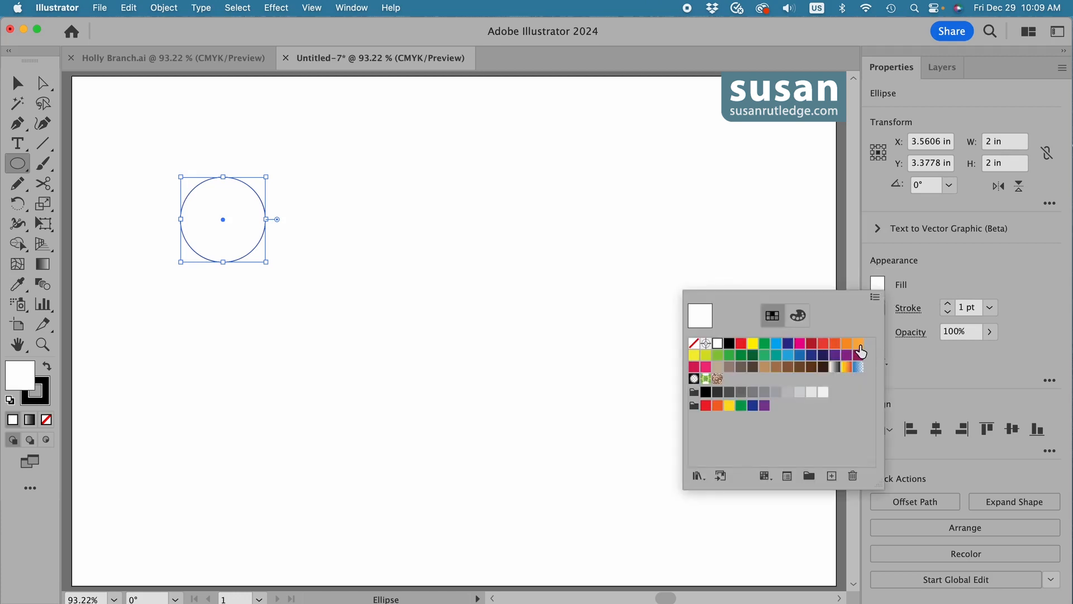
click(859, 343)
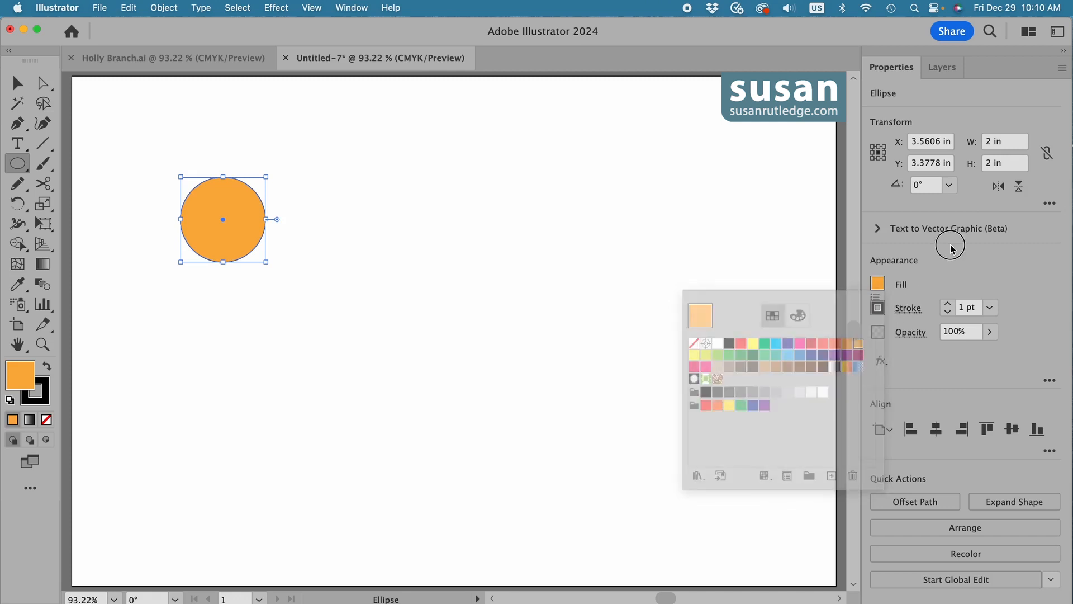
click(948, 314)
click(948, 315)
click(948, 315)
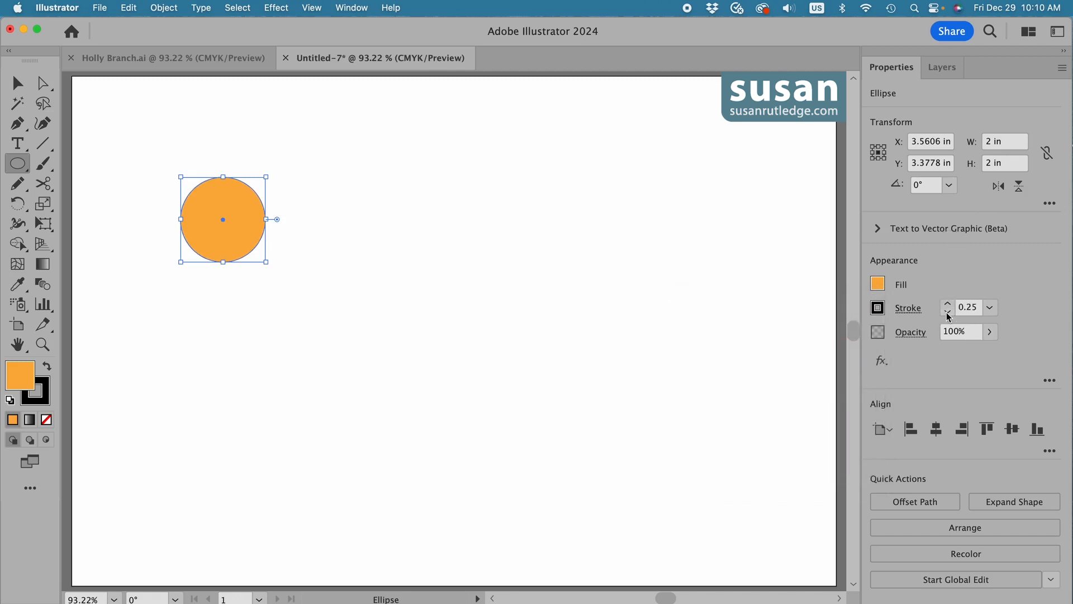
click(947, 315)
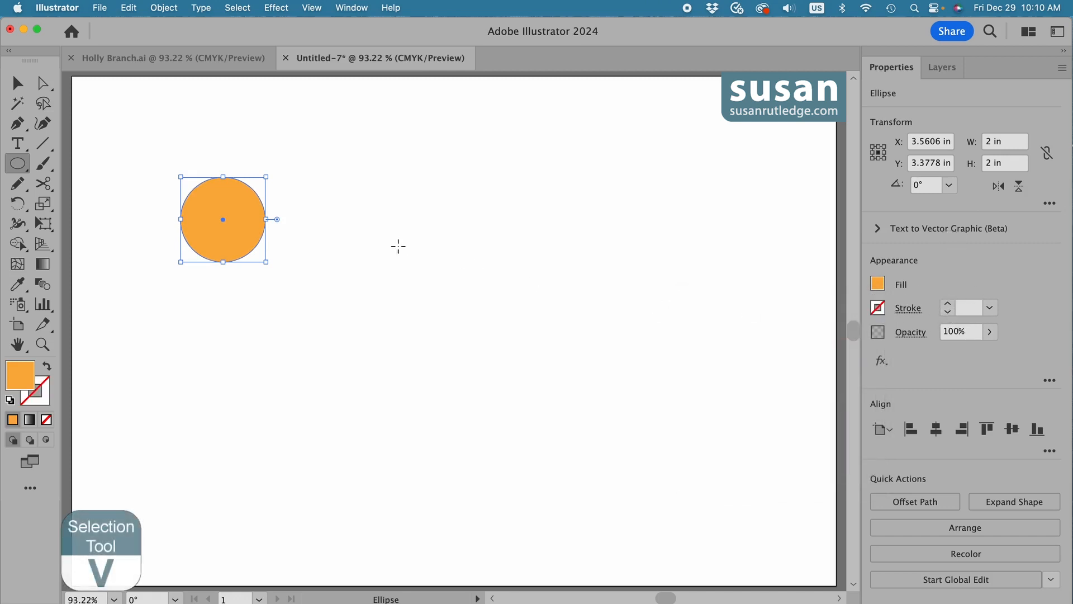
Step: Create a moved copy of the orange circle, offset 1.75 in horizontally and -0.5 in vertically
click(17, 83)
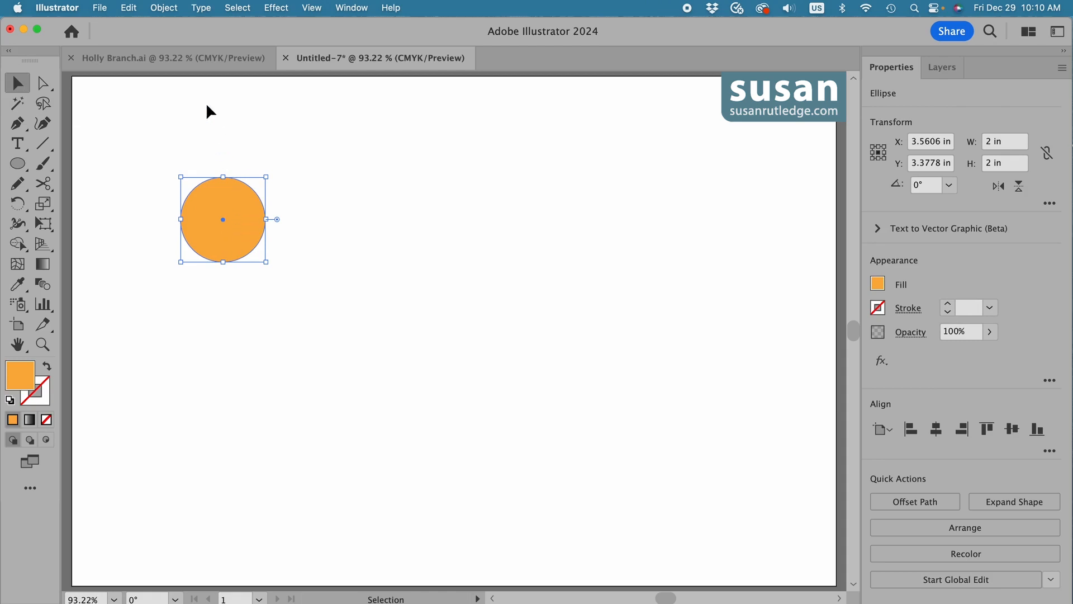
click(163, 8)
mouse_move(166, 28)
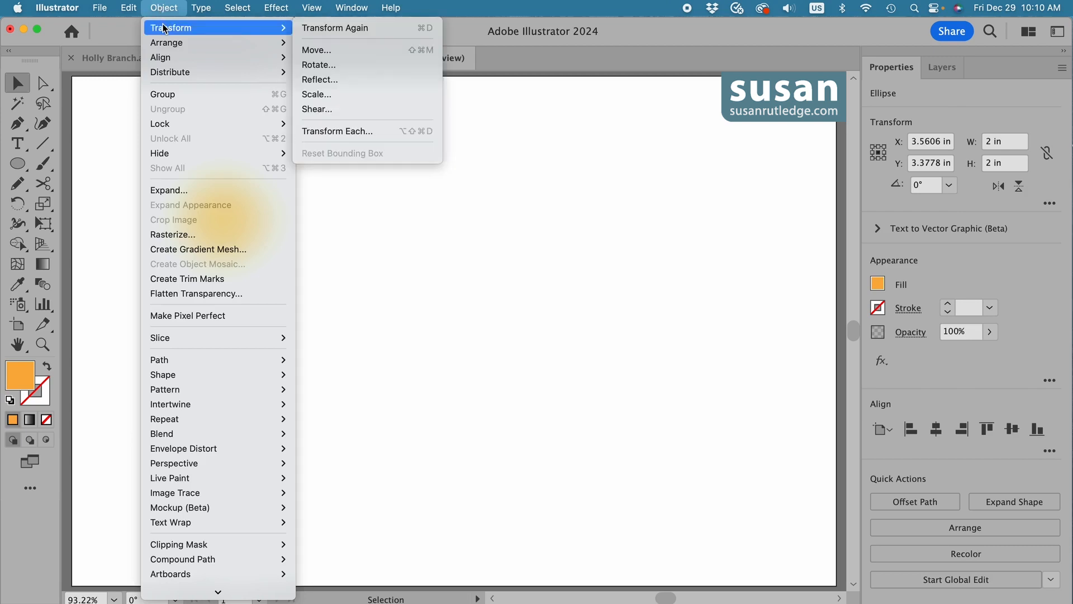
click(316, 50)
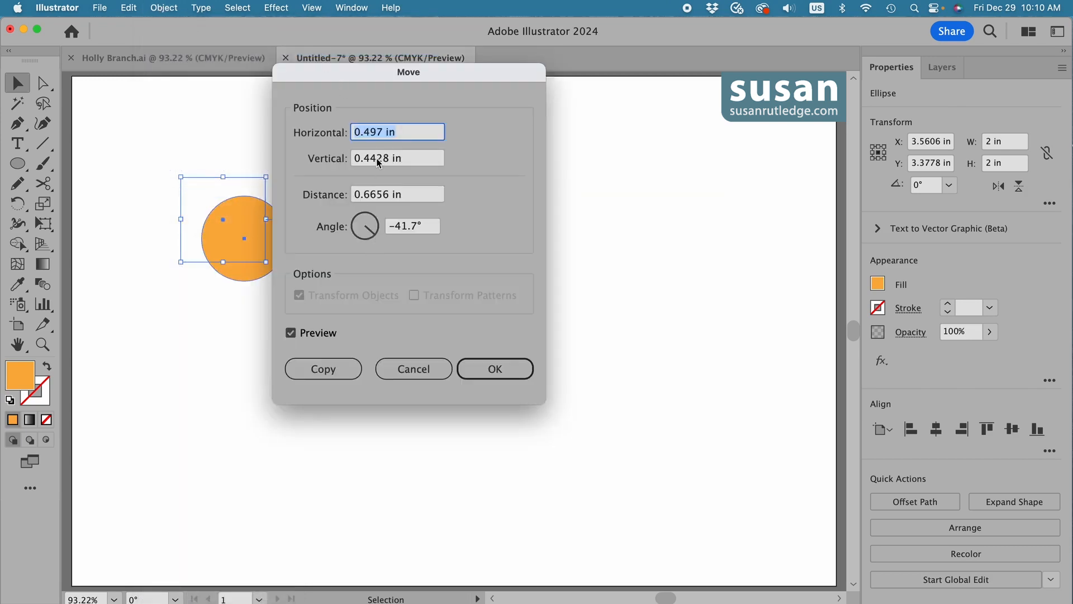
text(1.75)
key(Tab)
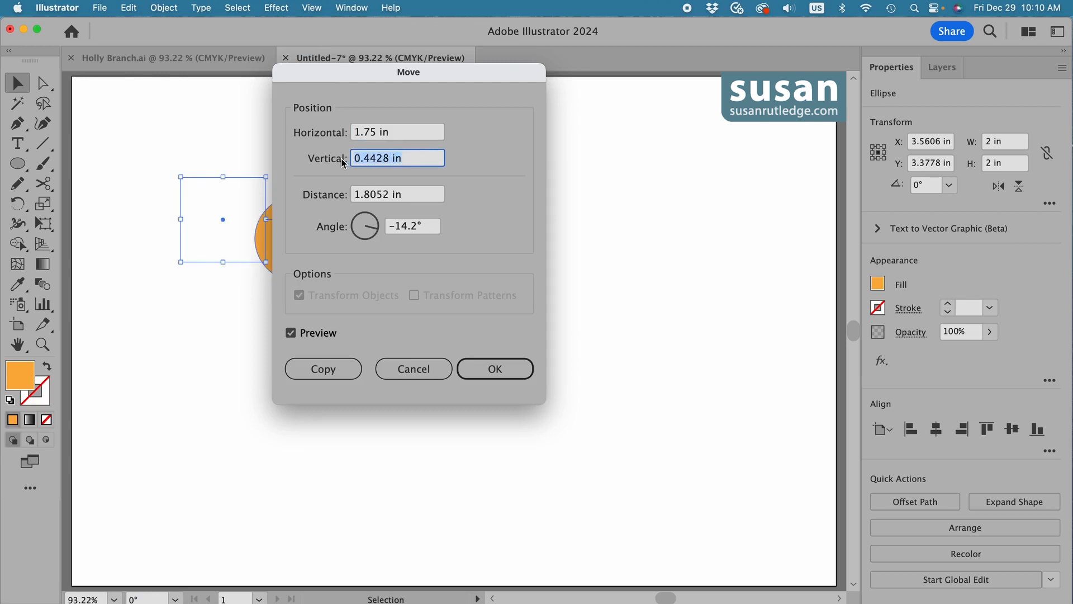
text(-.5)
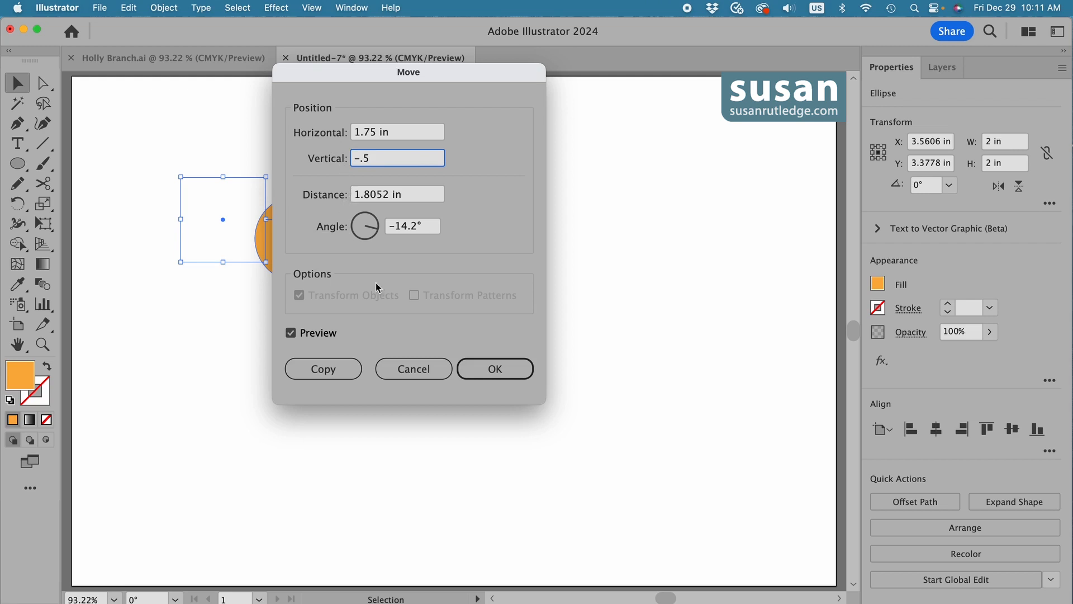
click(316, 375)
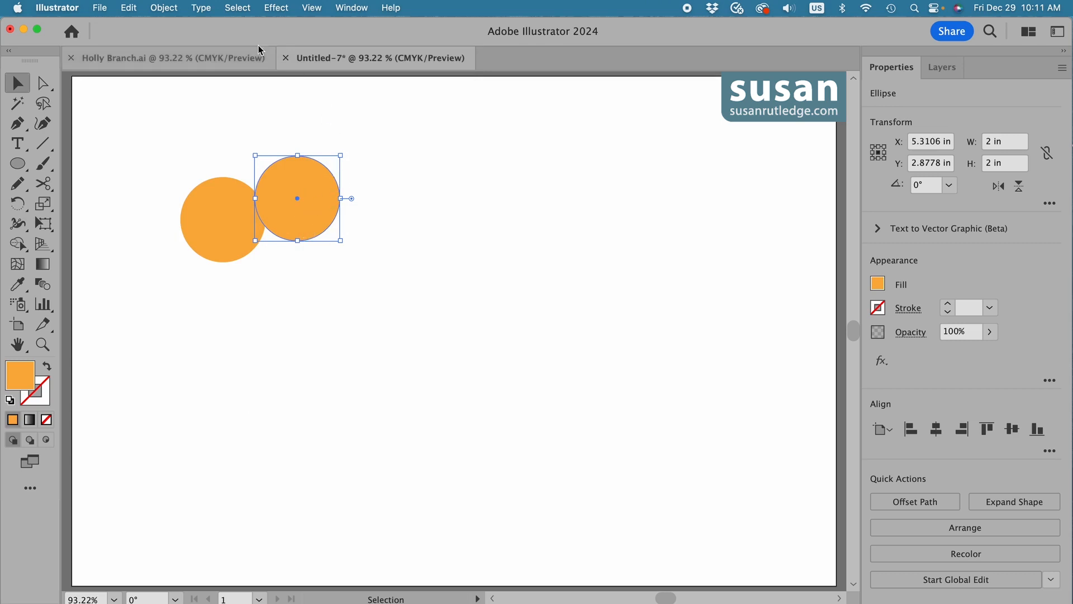
Step: Create a moved copy of the second circle, offset 1.75 in horizontally and 0.5 in vertically
click(168, 9)
mouse_move(169, 27)
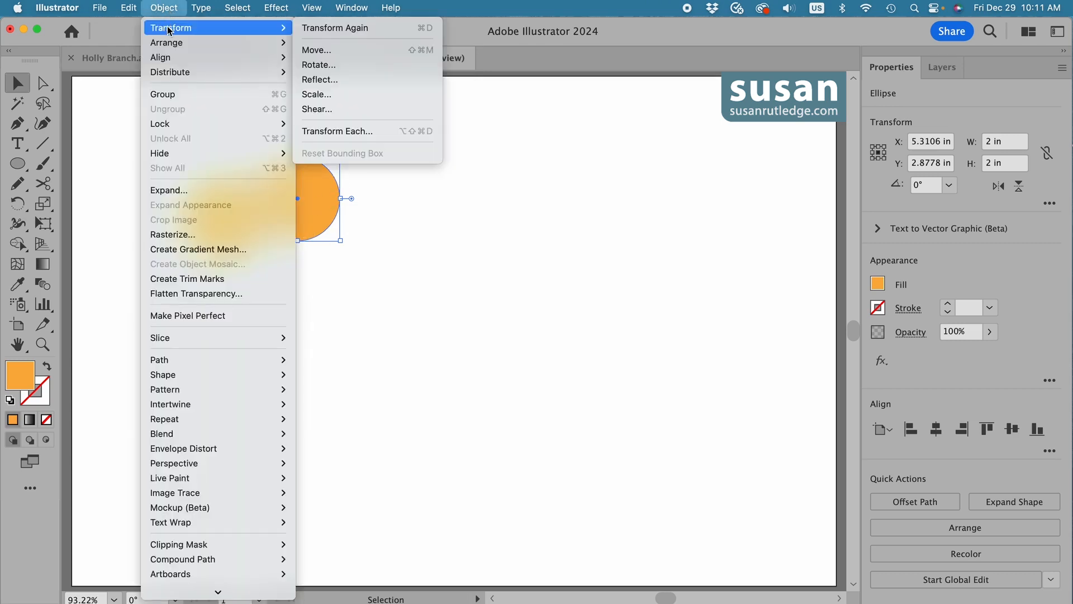
click(325, 49)
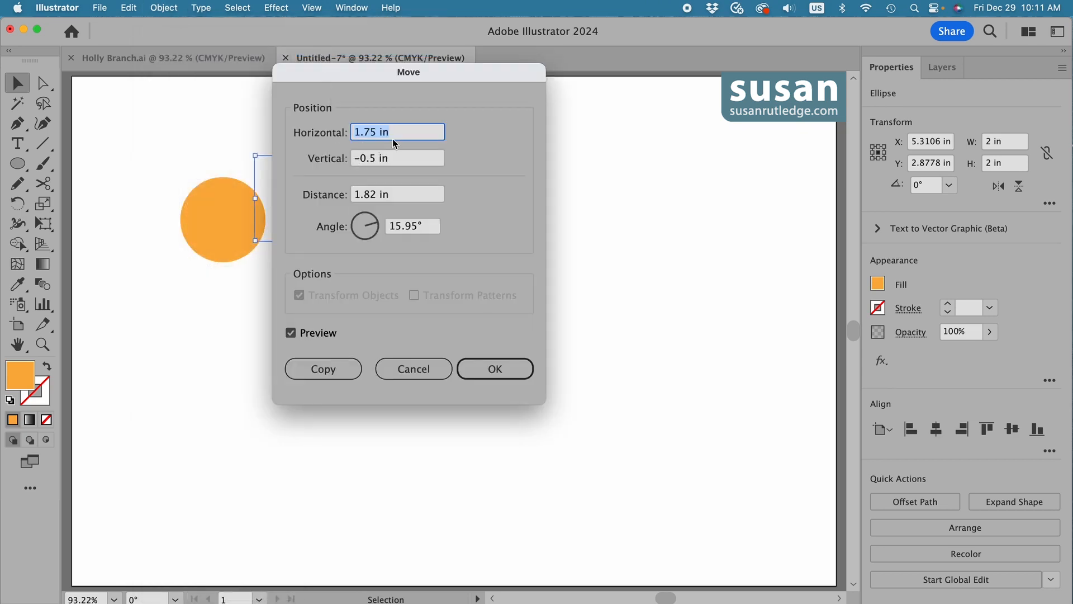
click(358, 159)
key(BackSpace)
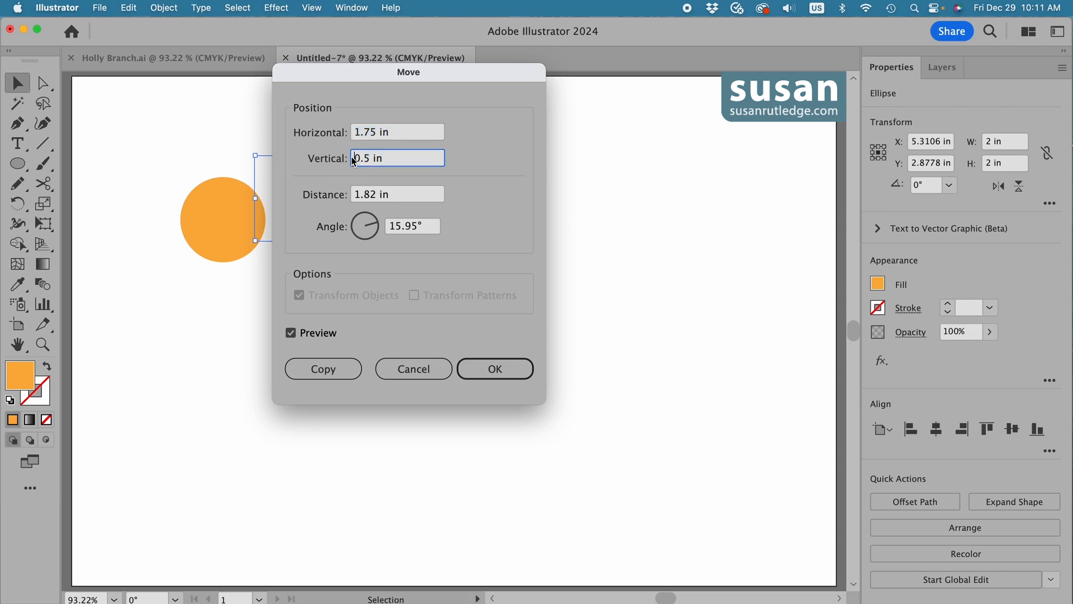
click(323, 371)
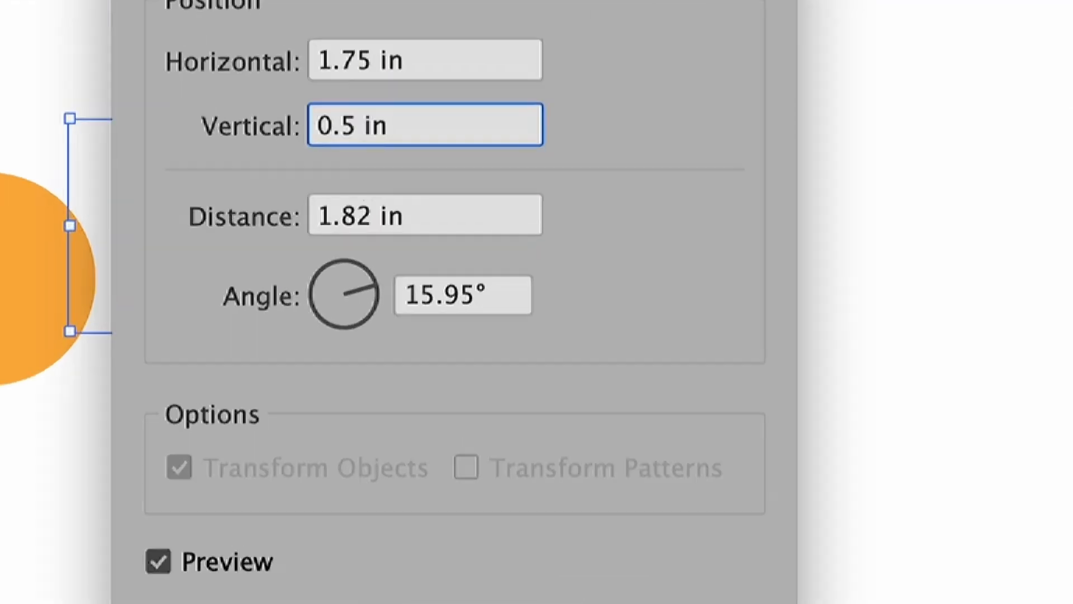
Step: Select all three orange circles and unite them into a single shape
click(358, 512)
drag(408, 276, 410, 278)
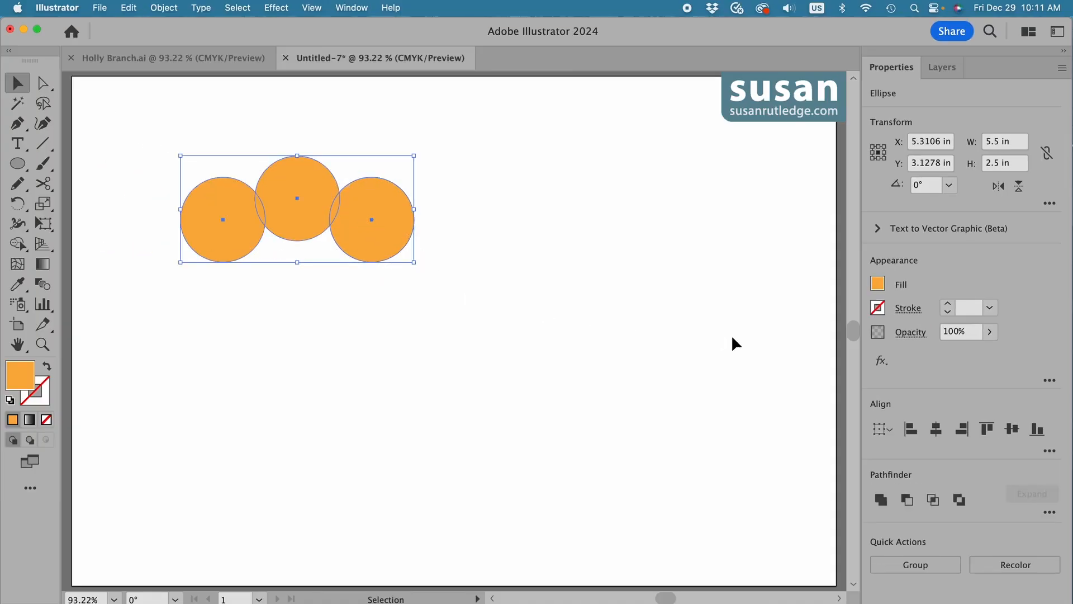
click(881, 500)
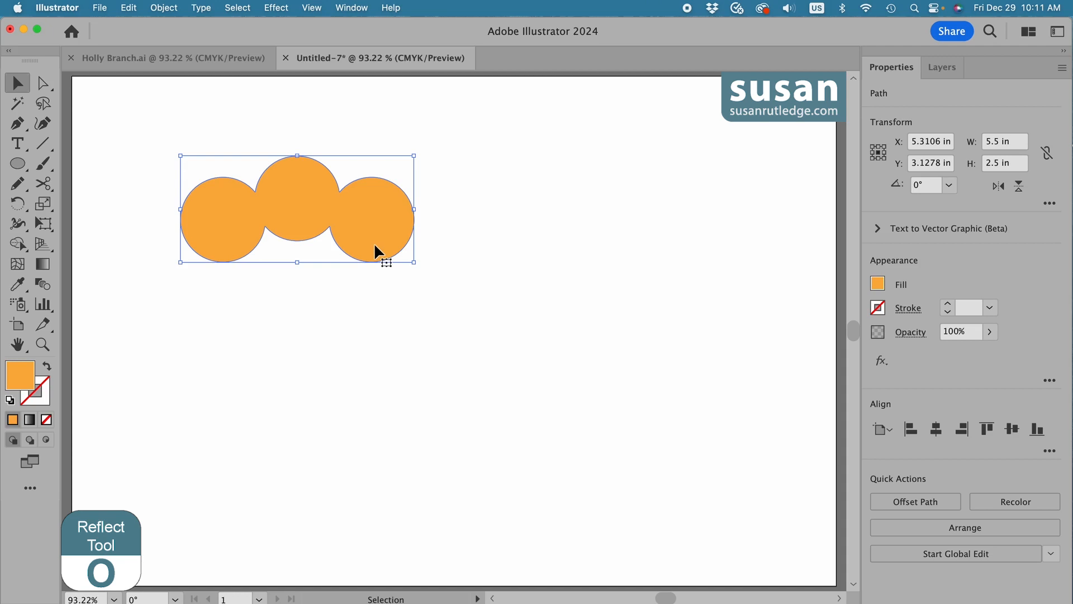
Step: Reflect a copy of the united shape across a horizontal axis through the bottom anchor point of its left circle
click(18, 206)
click(18, 205)
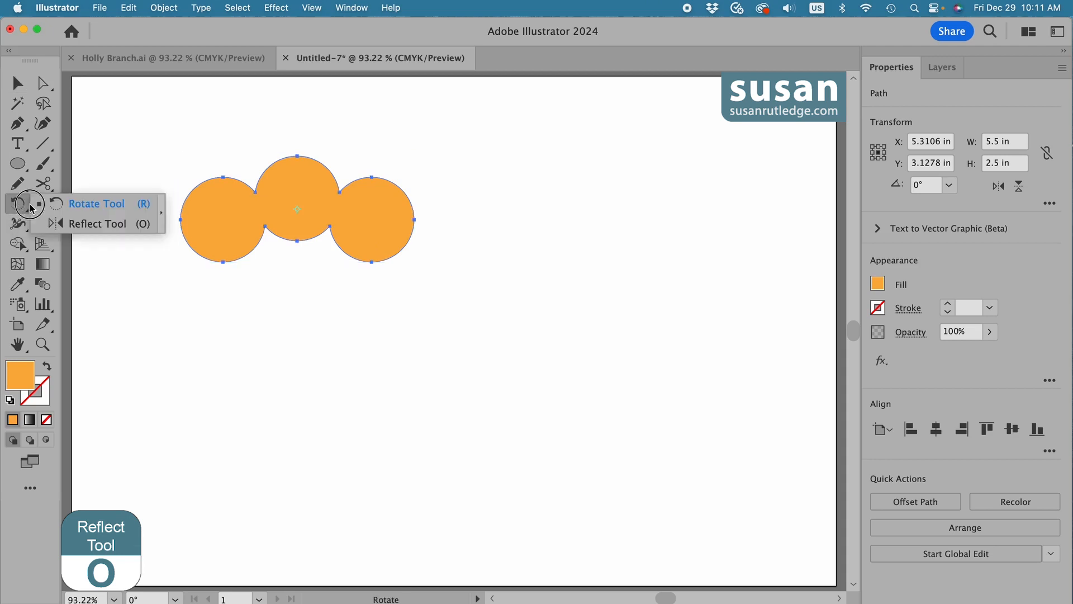
click(111, 230)
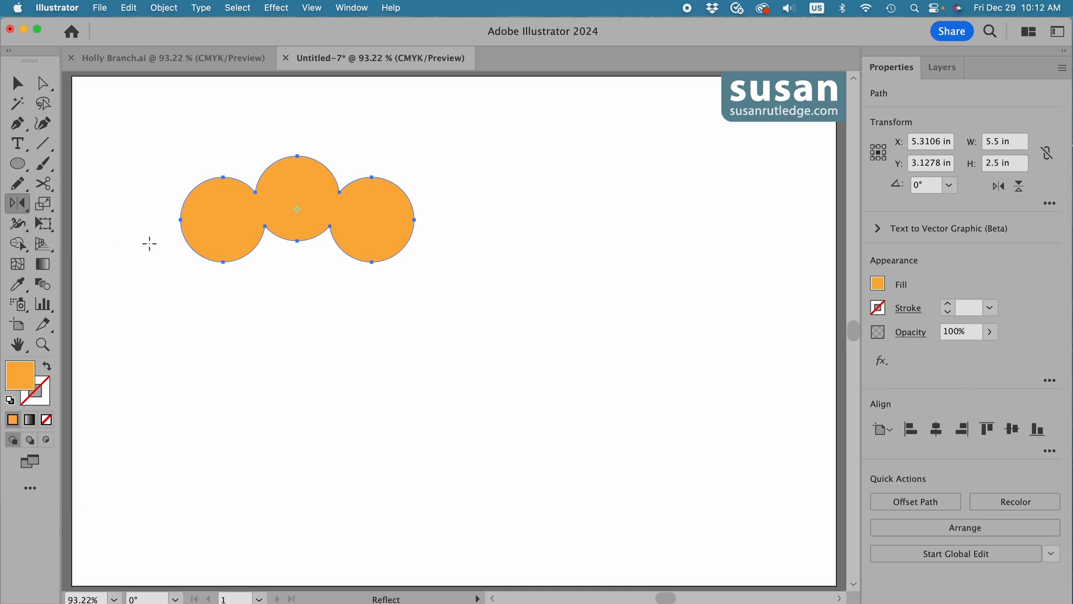
click(224, 262)
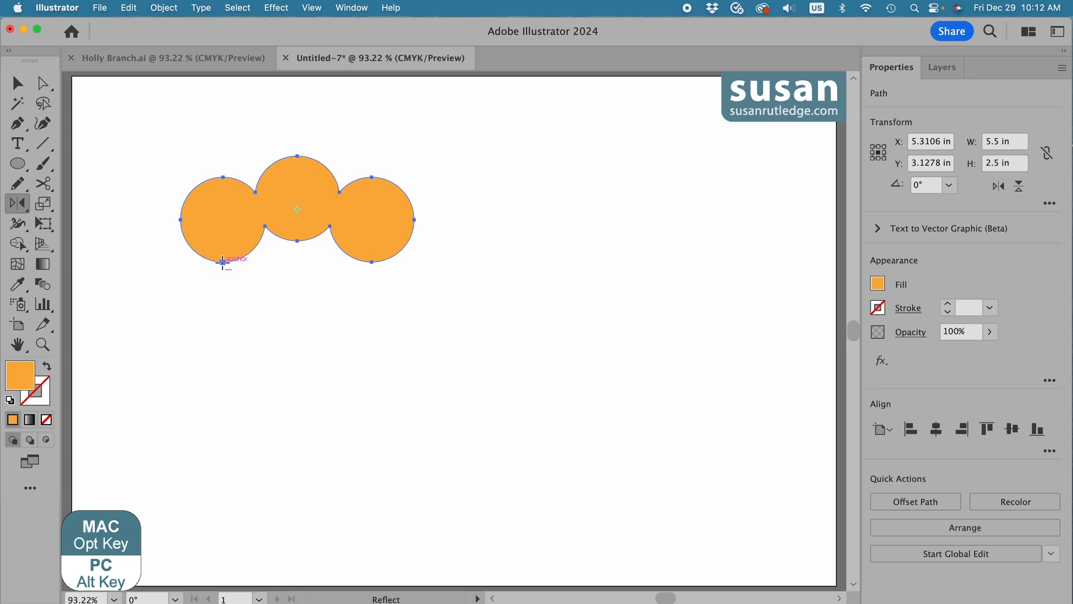
alt+click(224, 261)
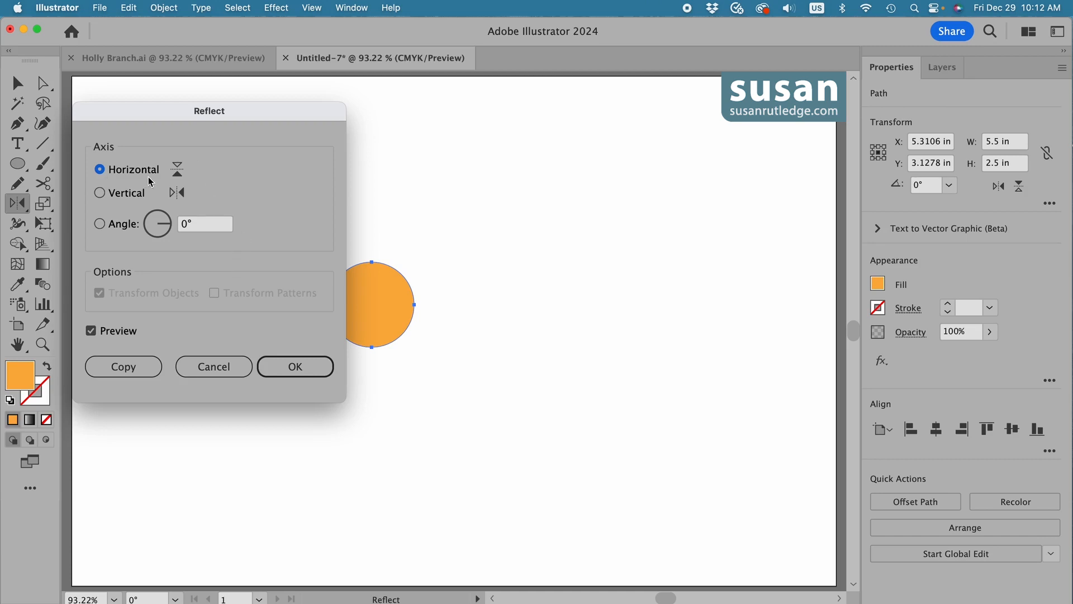
click(123, 368)
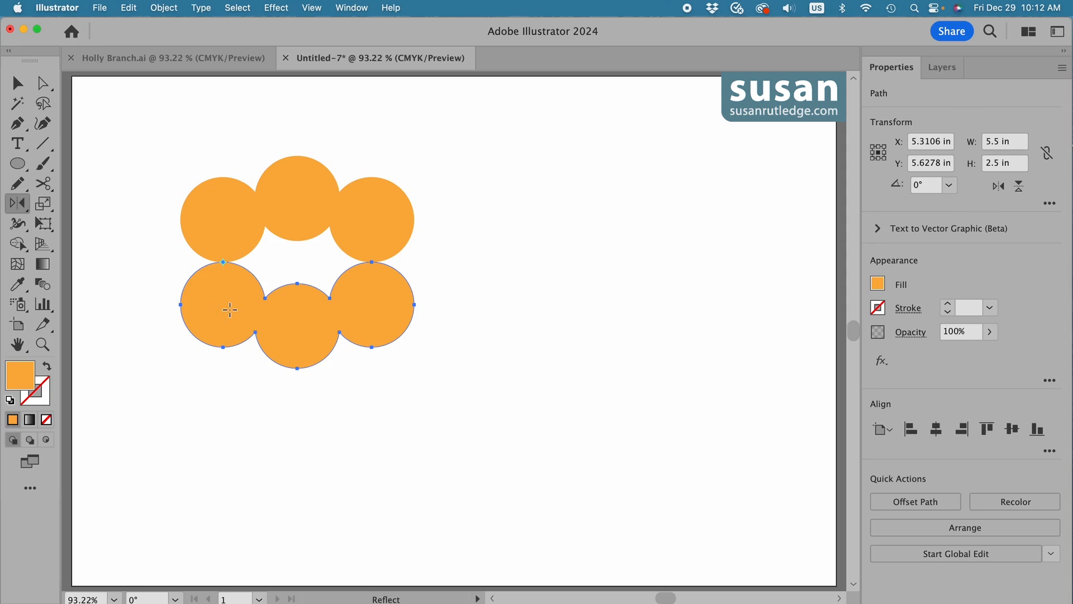
click(223, 262)
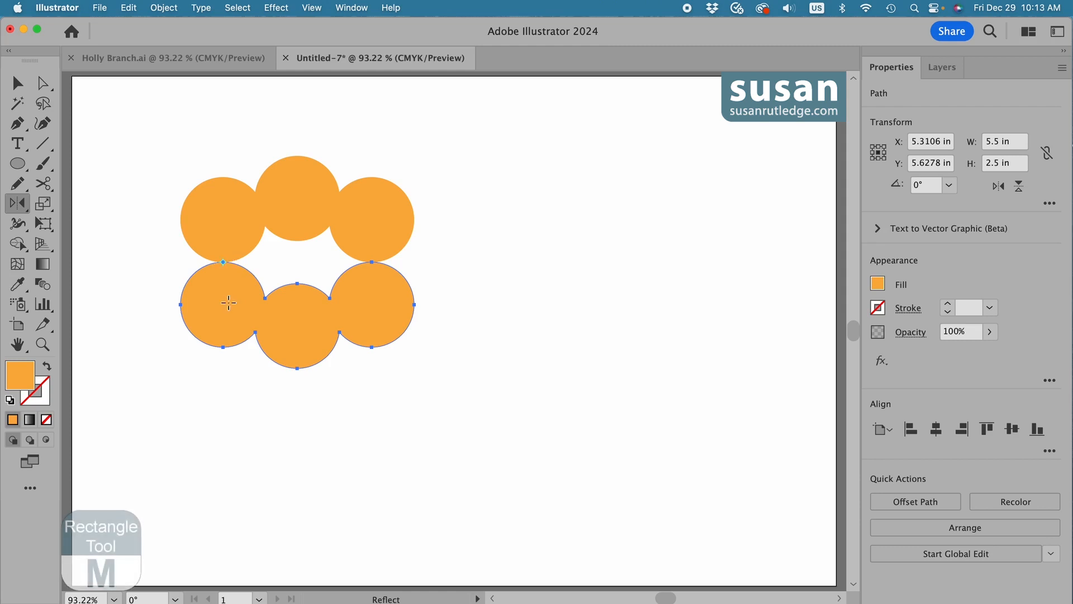
Step: Draw a rectangle about 6.14 by 5.4 in covering both orange shapes and fill it with dark green
key(m)
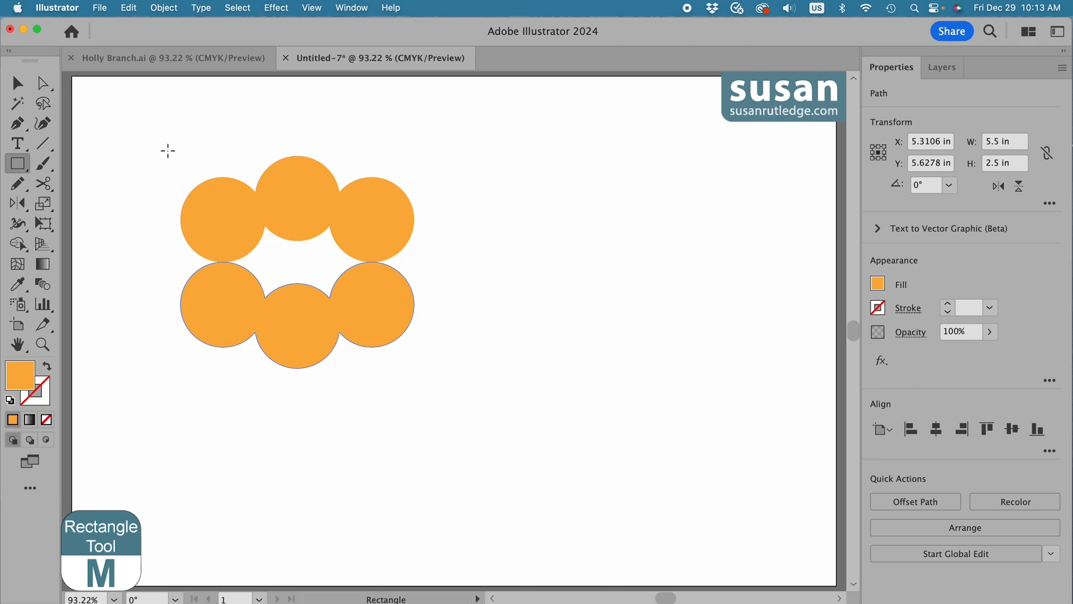
drag(168, 151, 428, 379)
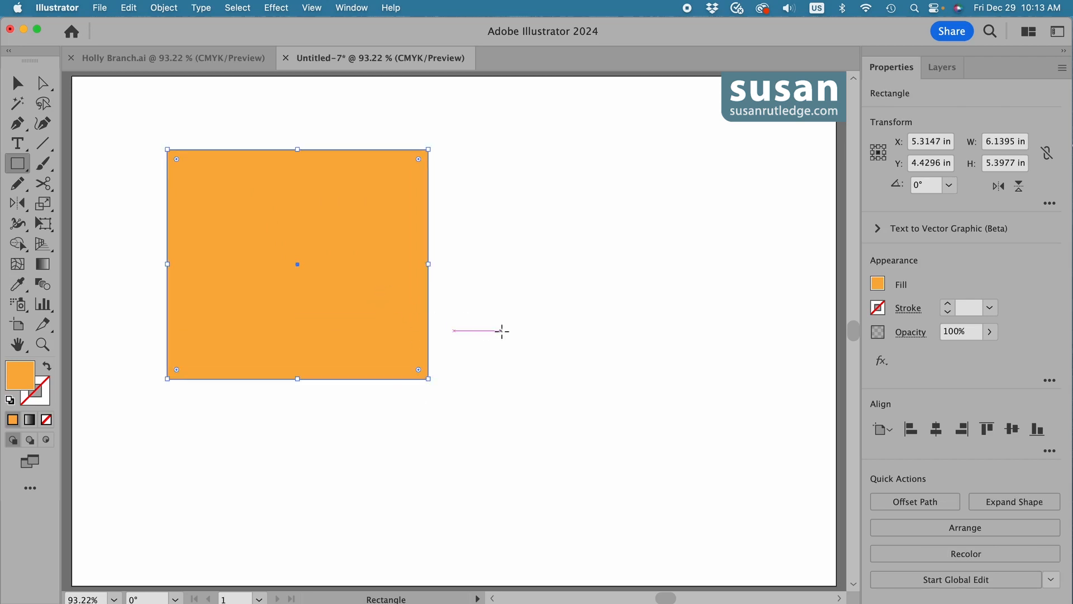
click(878, 285)
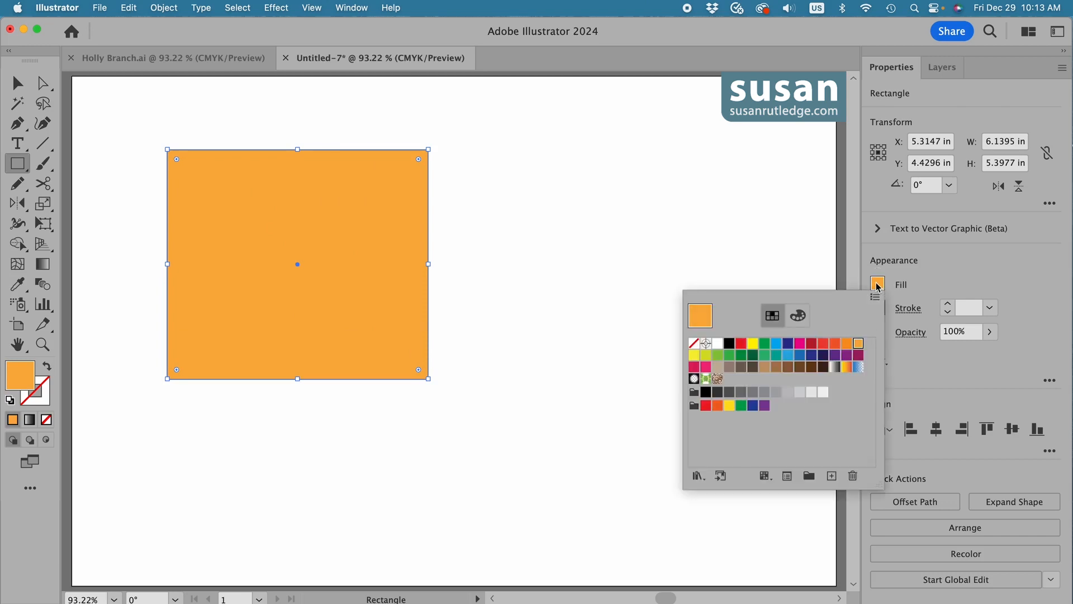
click(741, 356)
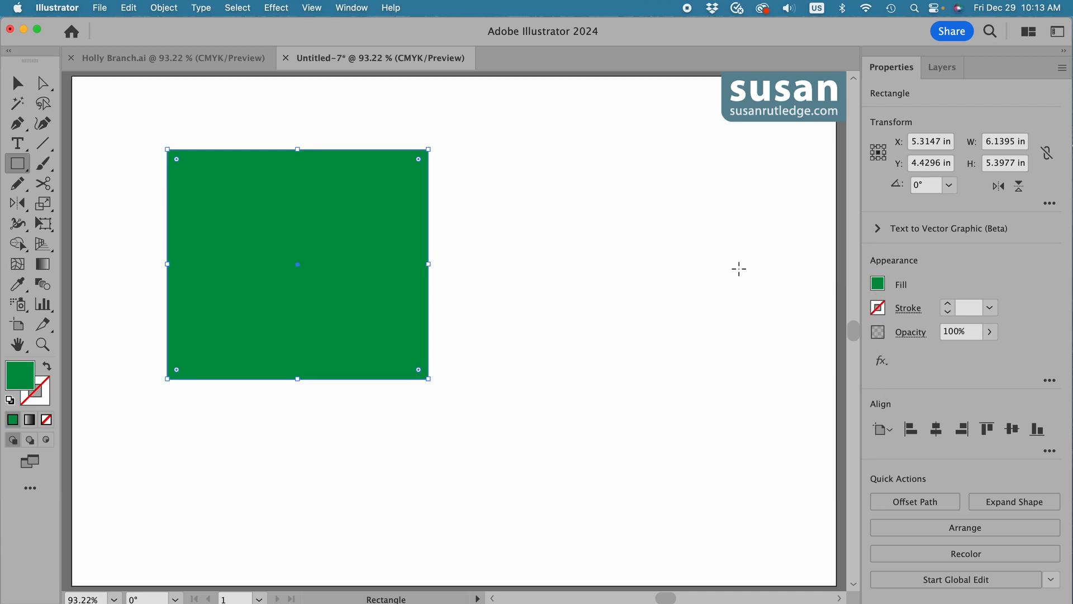
Step: Move the green rectangle to the bottom of Layer 1's stacking order, beneath both orange paths
click(163, 8)
mouse_move(164, 43)
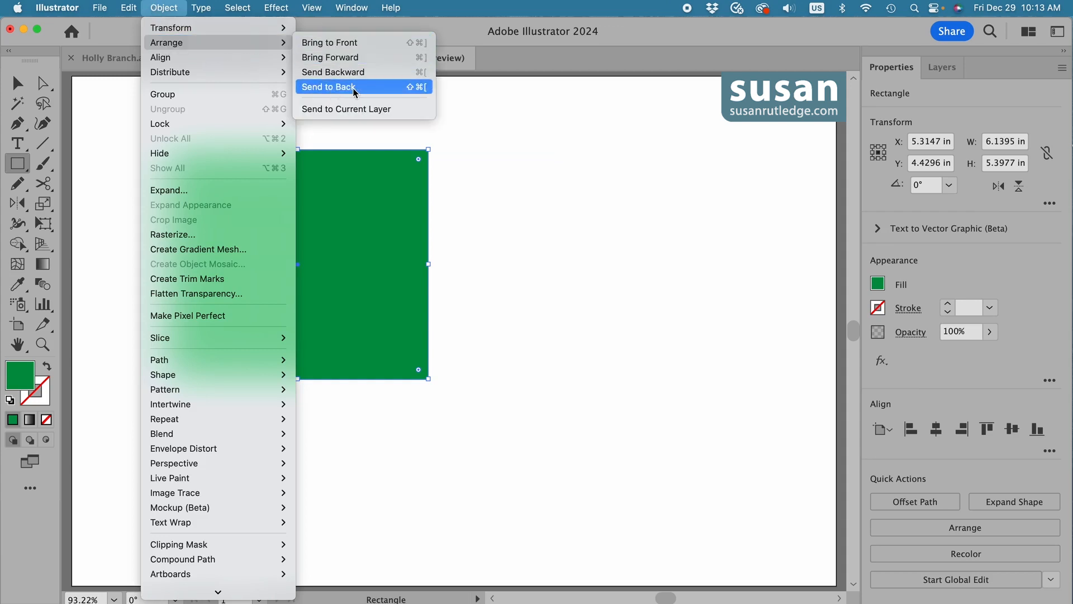
click(942, 70)
click(942, 70)
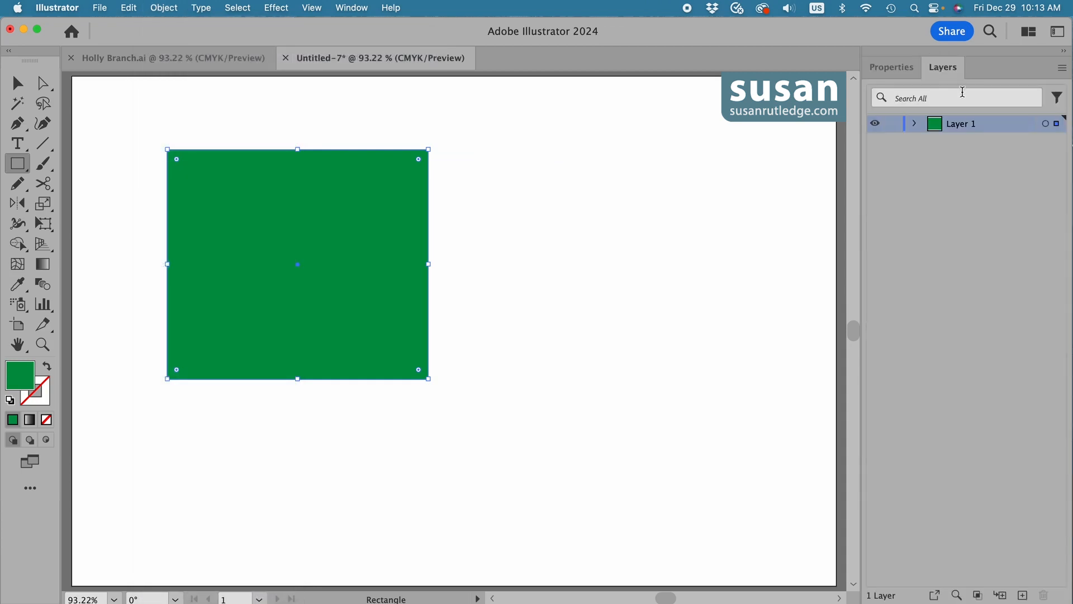
click(916, 124)
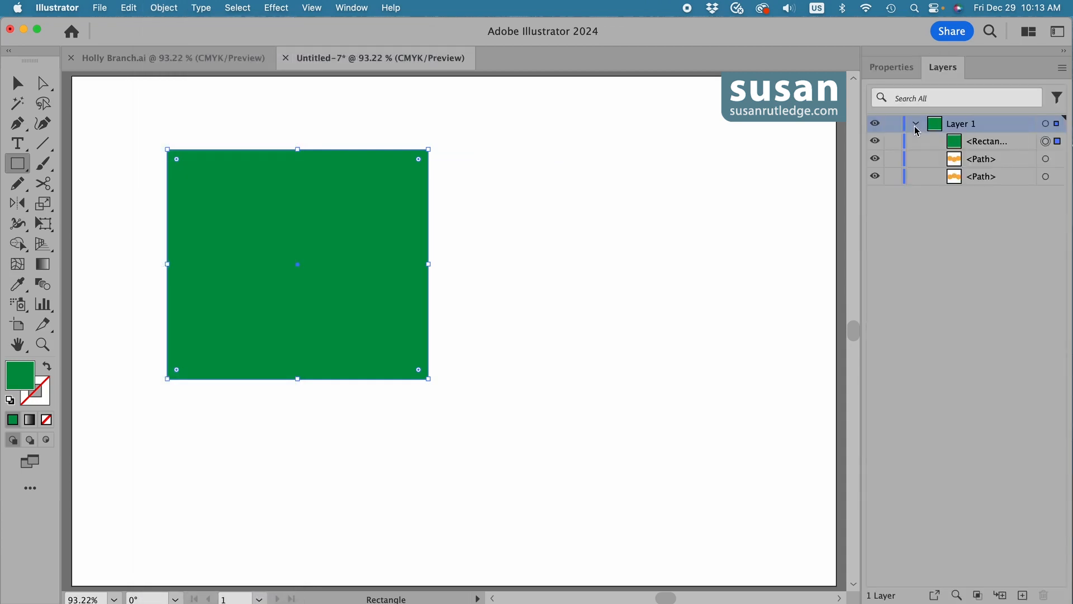
click(1022, 146)
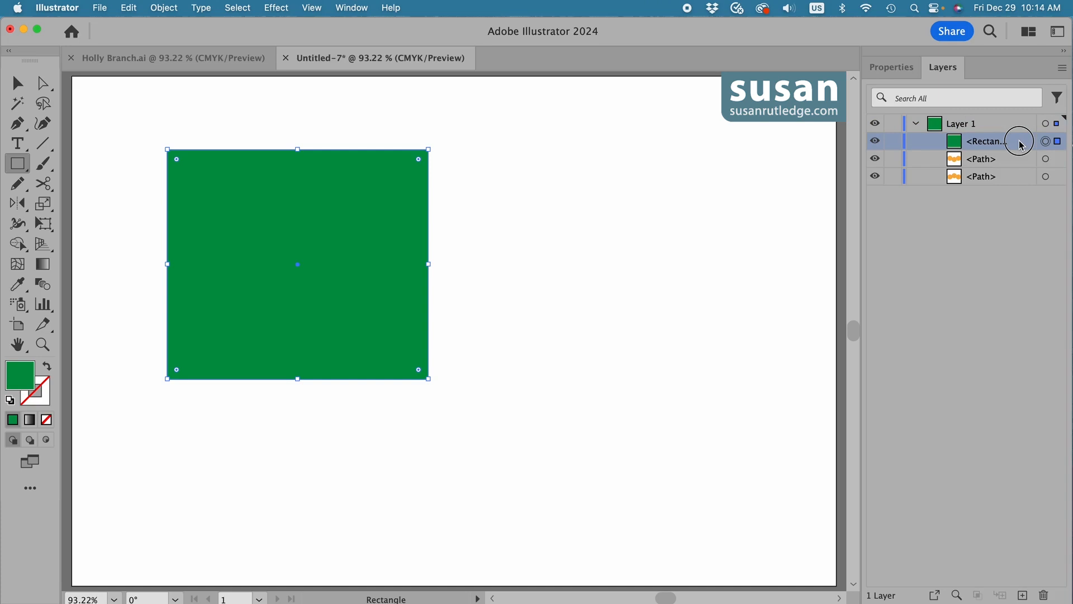
drag(1022, 146, 1019, 183)
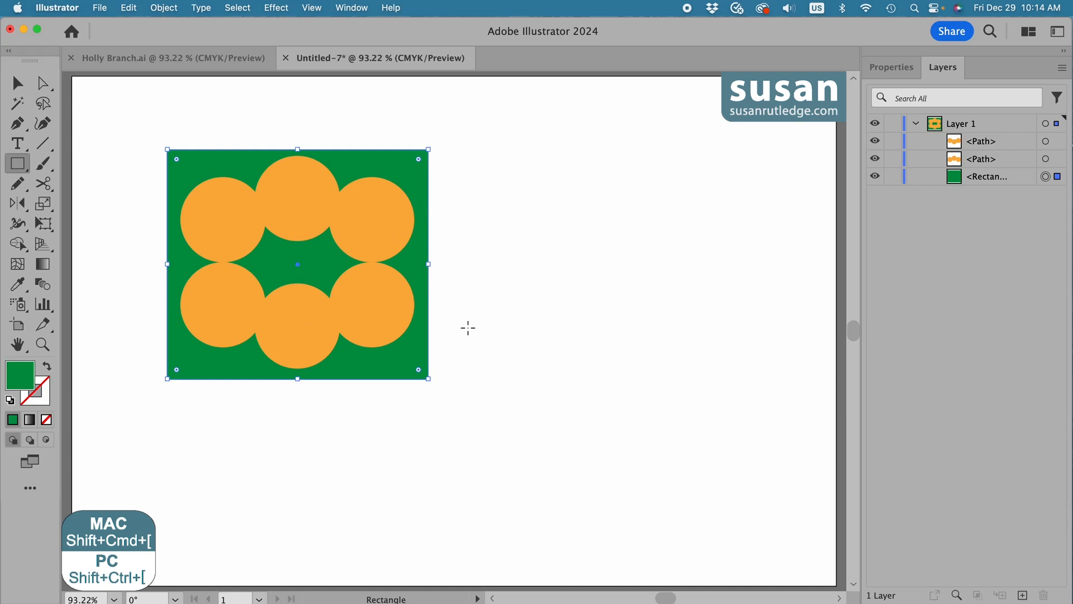
Step: Select all the artwork and remove the outer green area and both orange shapes with the Shape Builder, keeping only the central green leaf
click(17, 84)
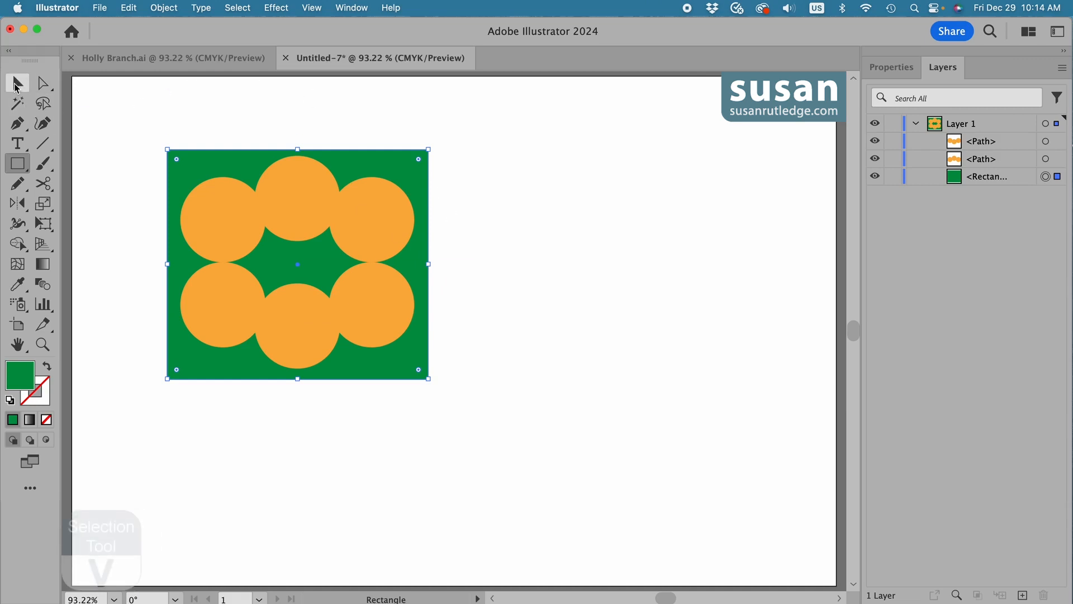
drag(132, 117, 479, 404)
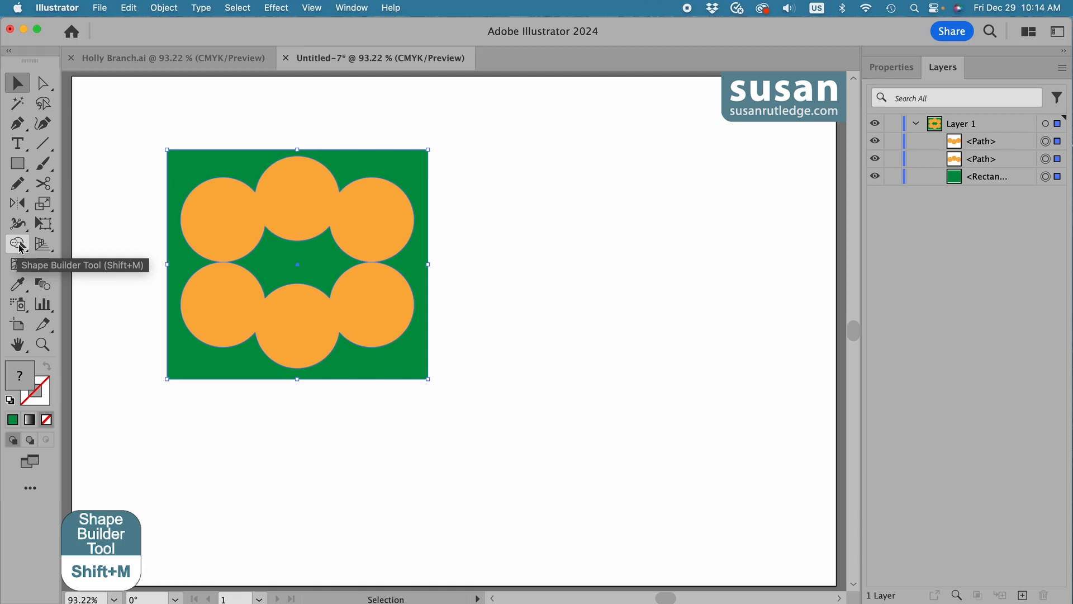
key(shift+m)
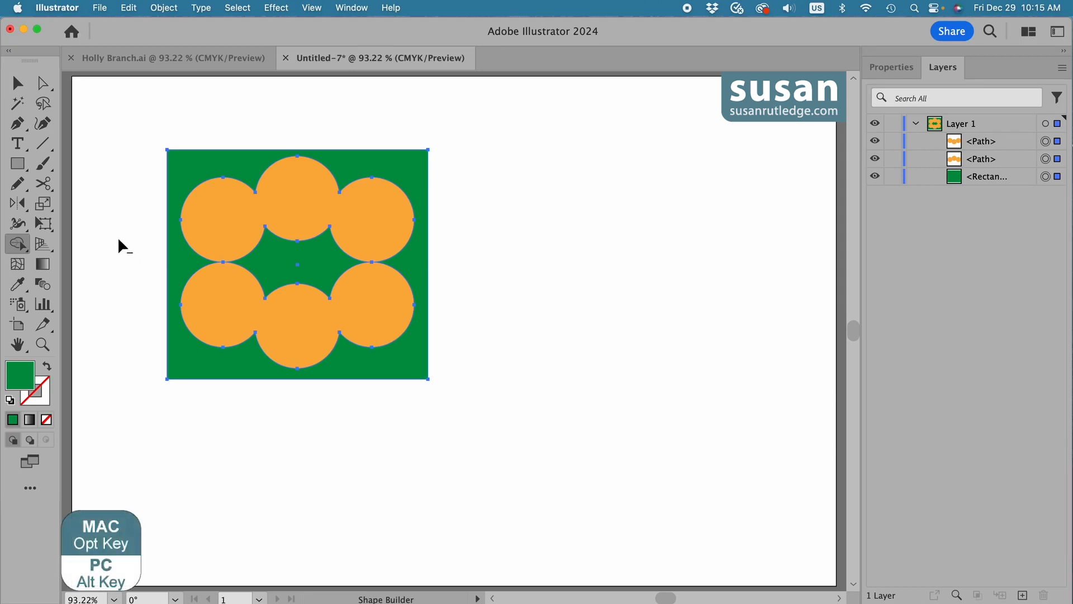
alt+click(240, 172)
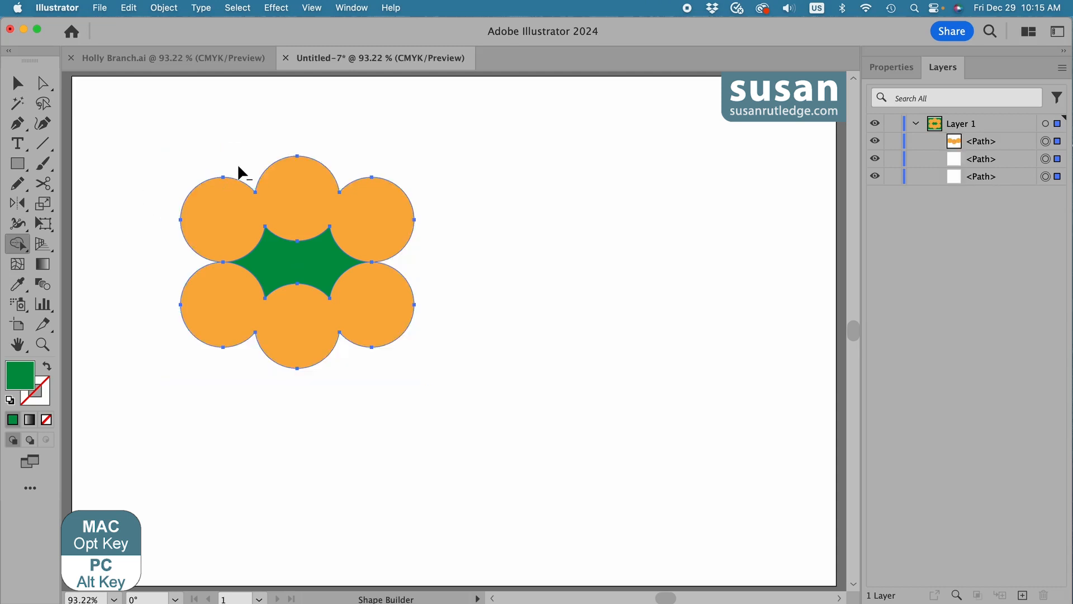
alt+click(217, 215)
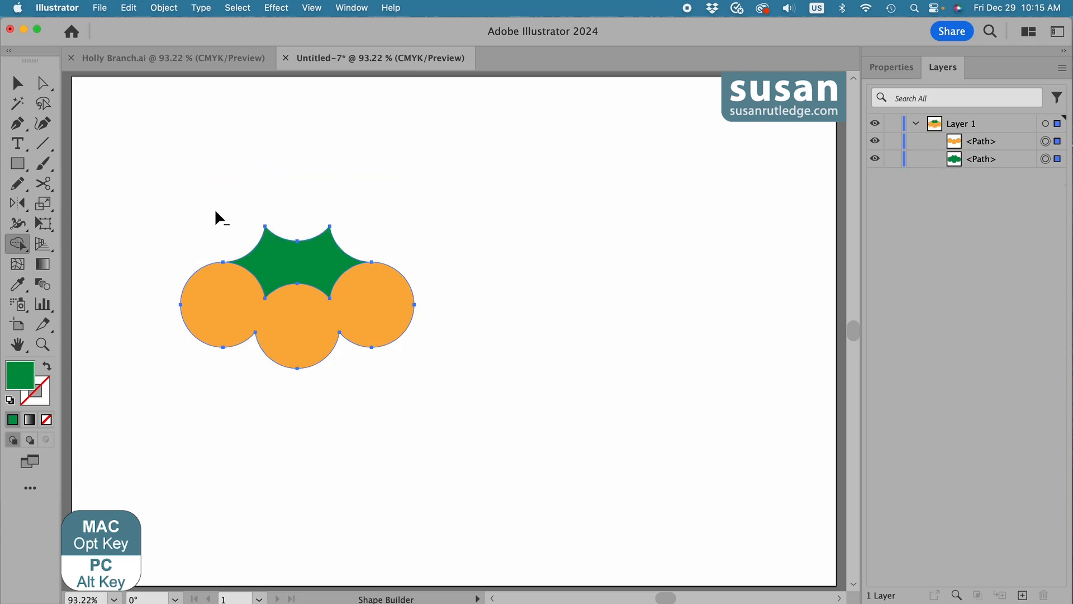
alt+click(211, 315)
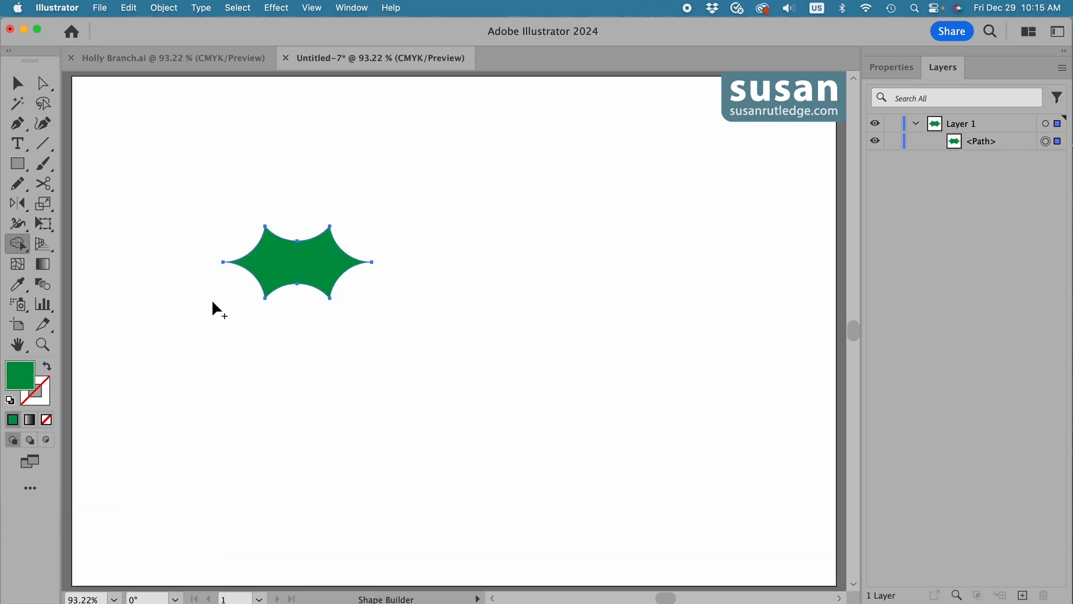
click(15, 83)
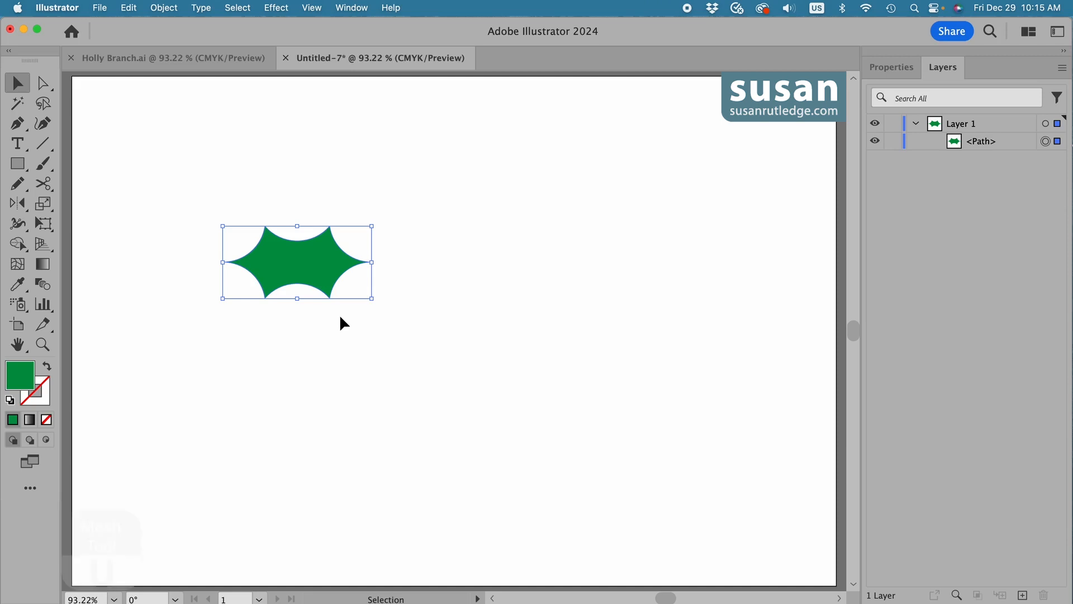
Step: Add a gradient mesh point at the centre of the leaf, colour it a darker green, and deselect the leaf
key(u)
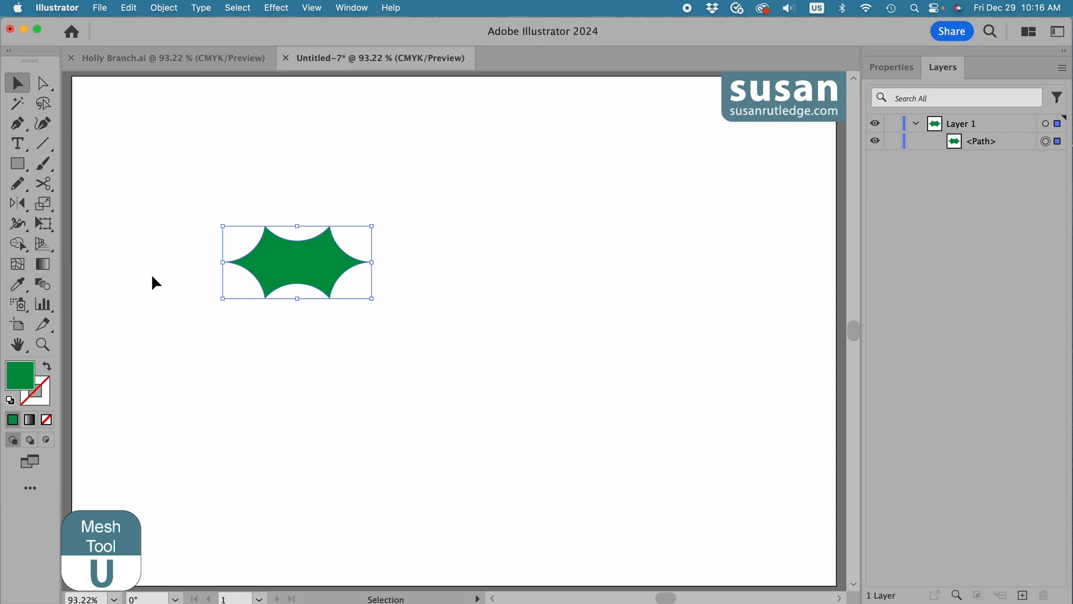
key(u)
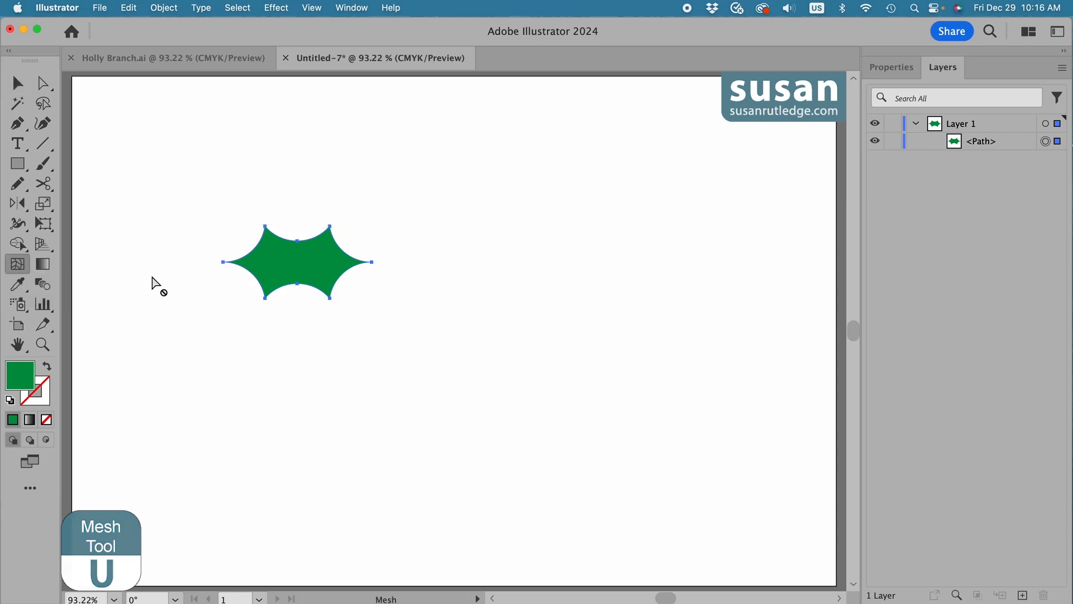
click(298, 261)
click(901, 68)
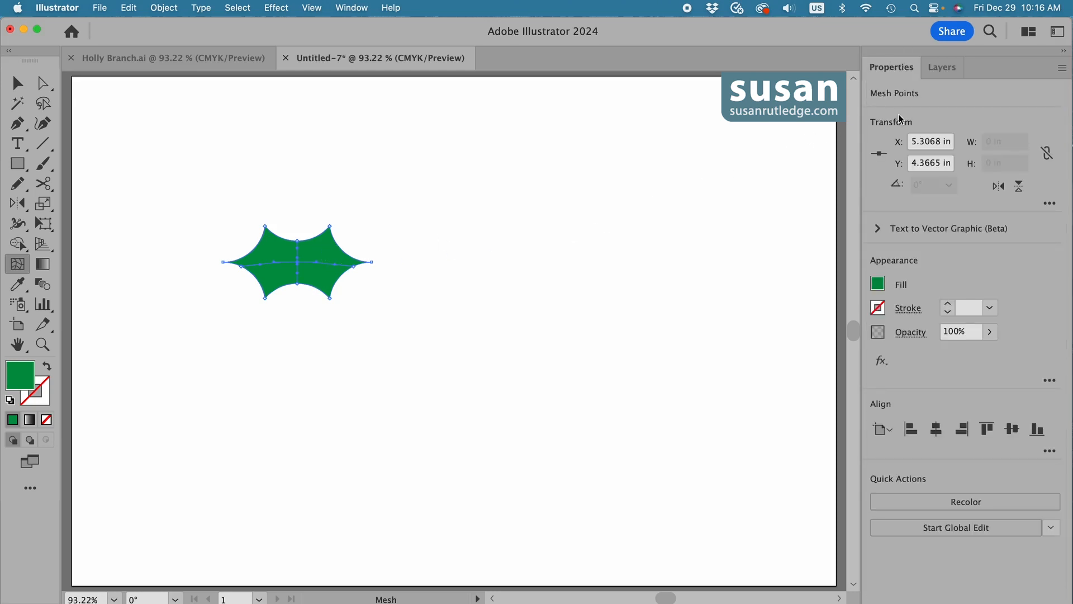
click(878, 285)
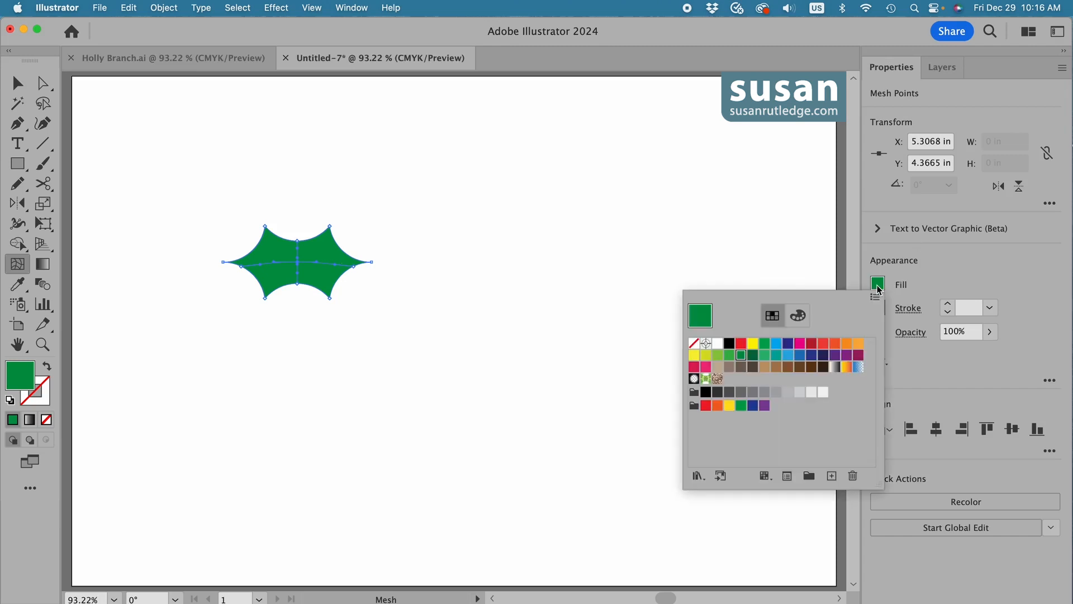
click(753, 356)
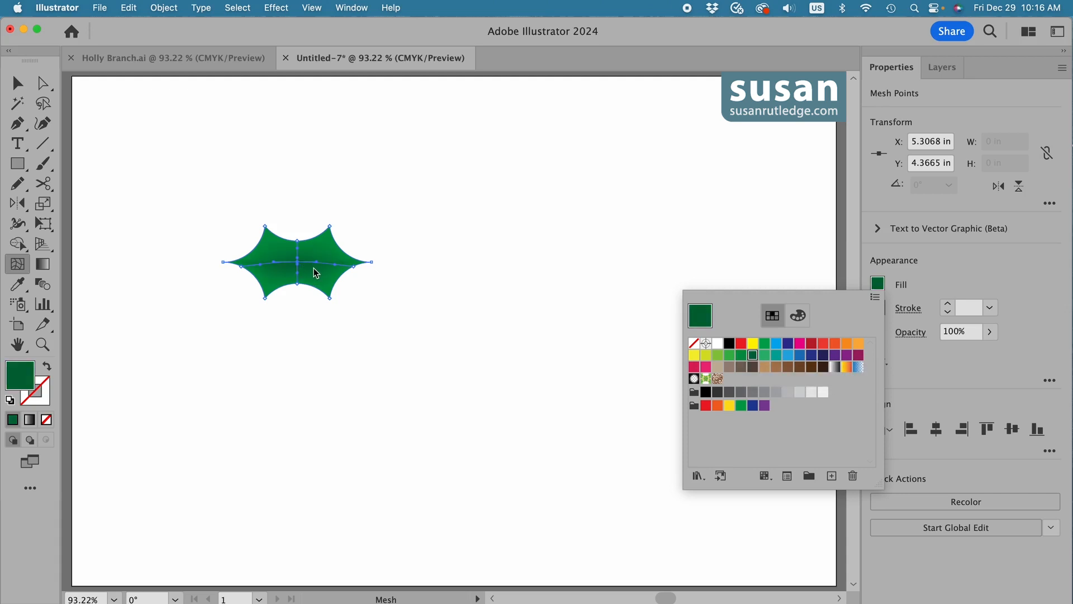
click(670, 275)
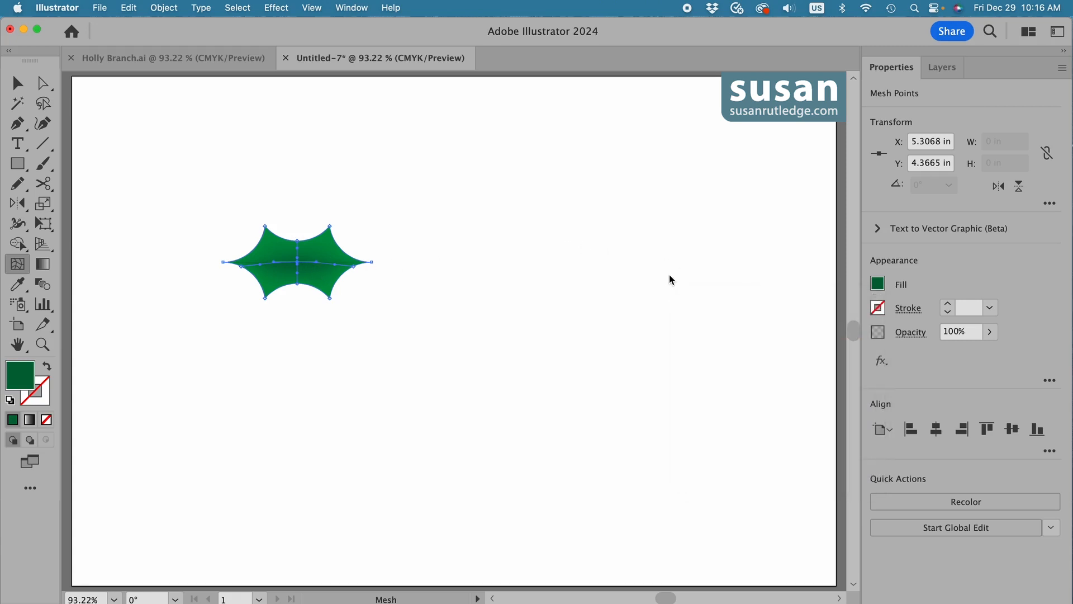
click(18, 84)
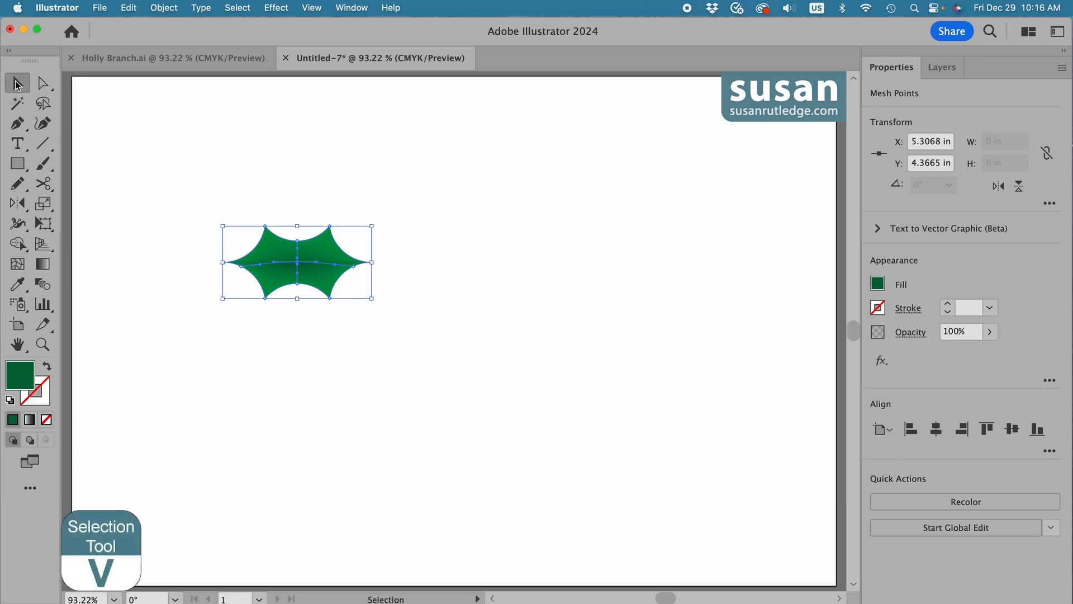
click(393, 267)
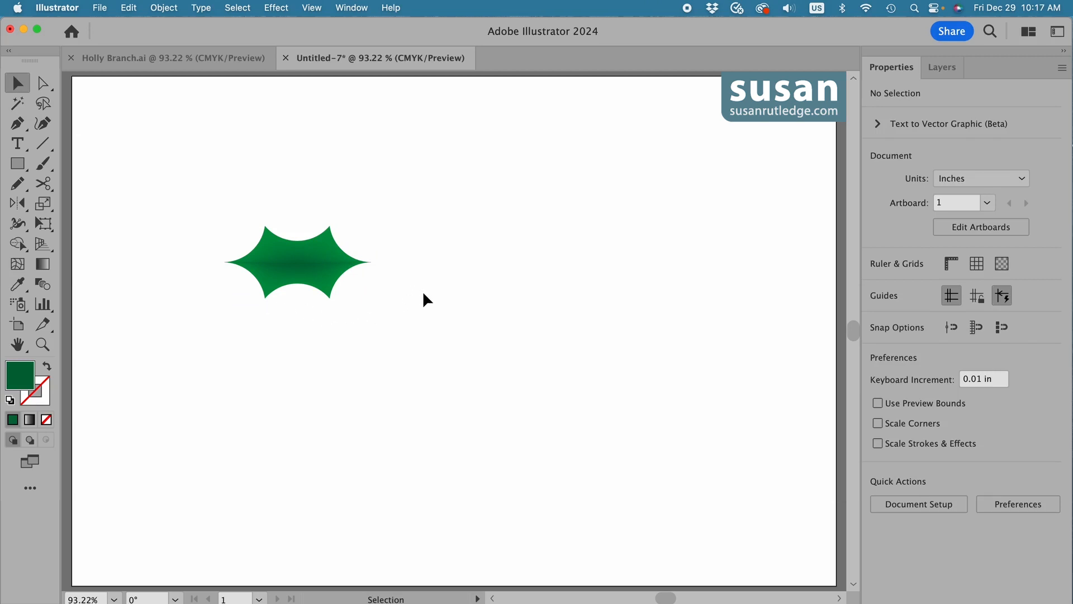
Step: Apply a drop shadow to the leaf in Multiply mode with 75% opacity, 0.0972 in X and Y offsets and 0.0694 in blur
click(305, 260)
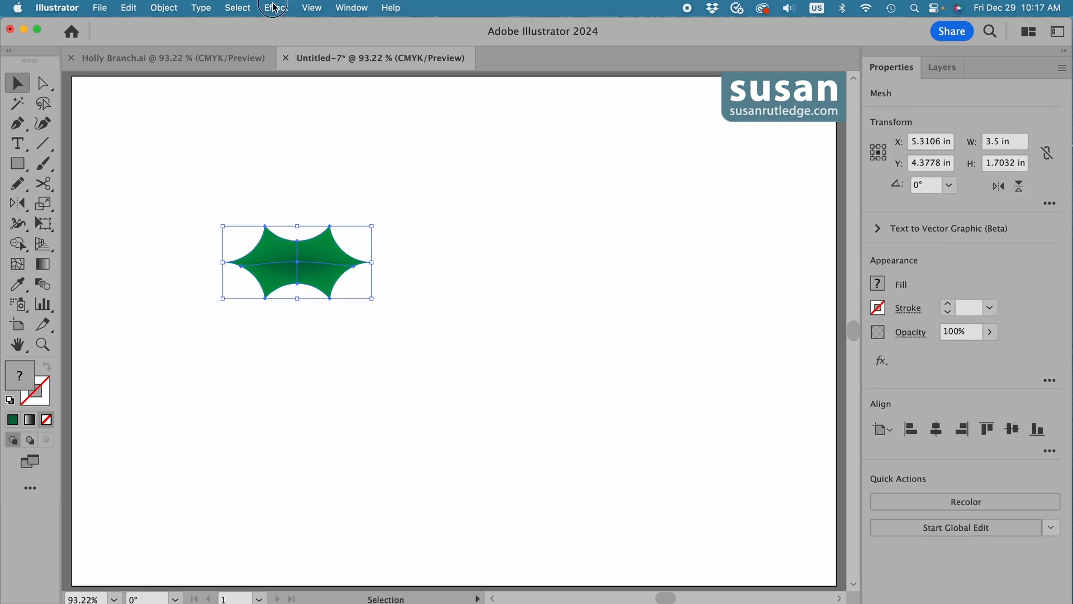
click(277, 8)
mouse_move(297, 206)
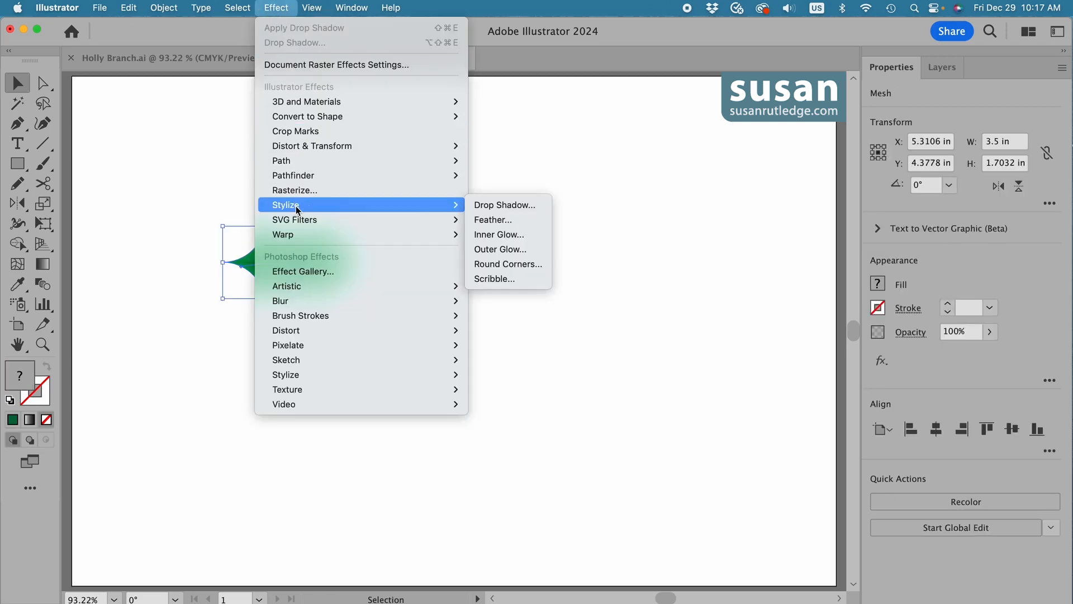
click(519, 206)
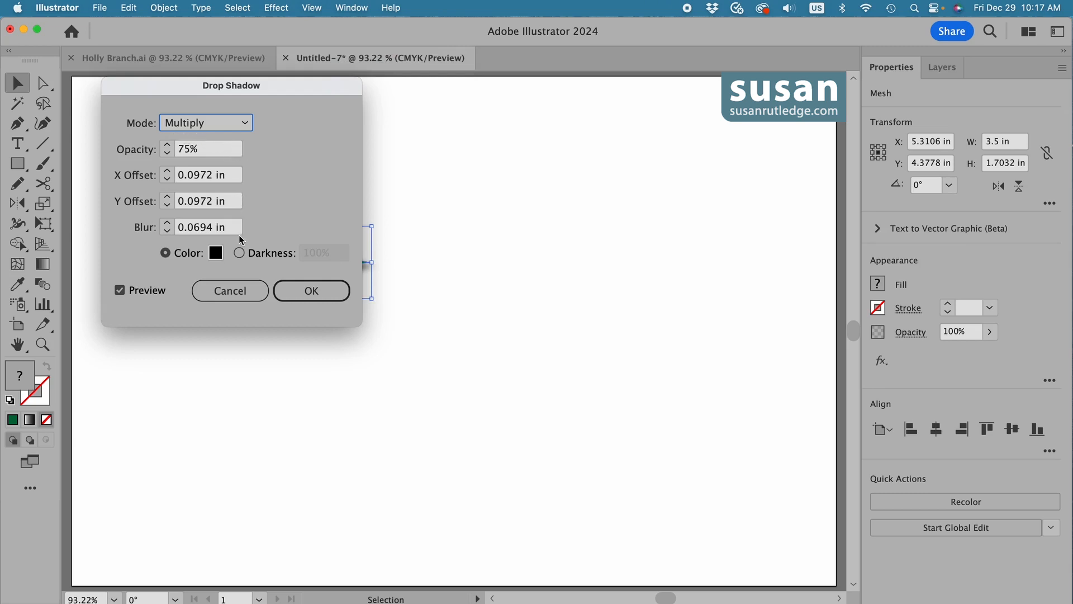
click(313, 292)
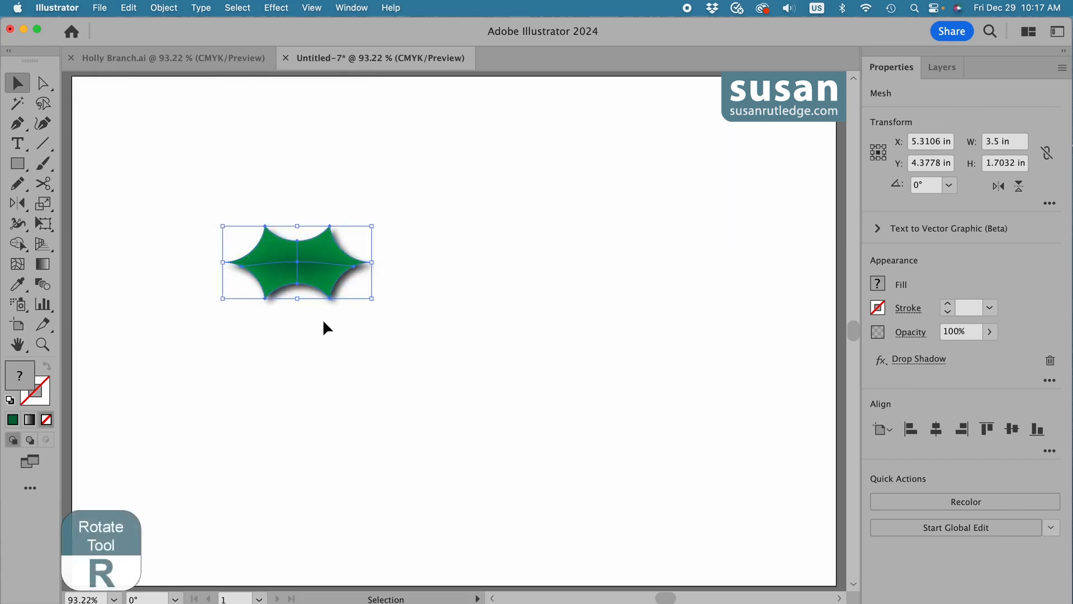
Step: Create two rotated copies of the leaf around its left tip, at about 52° and 300°
key(r)
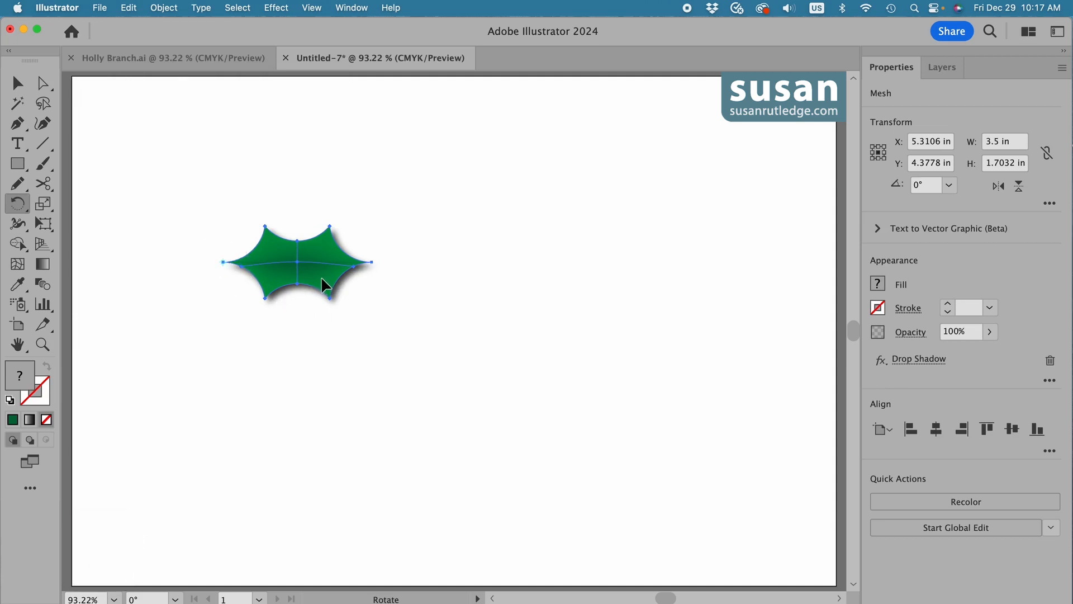
drag(322, 277, 282, 208)
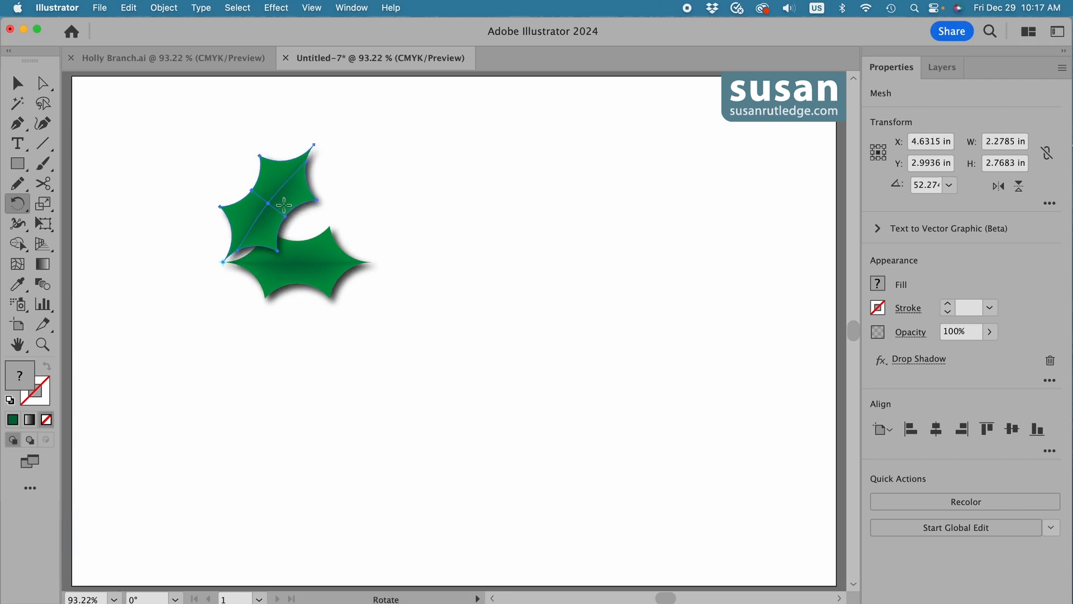
drag(287, 211, 243, 328)
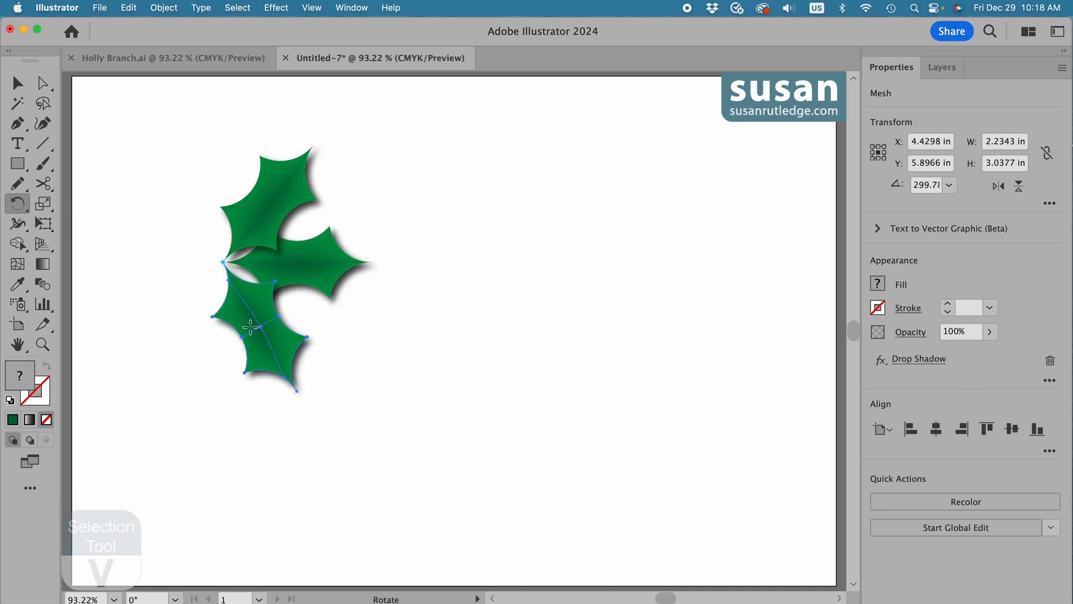
Step: Group the three leaves and move the group to the artboard's upper-left area, at about X 2.41 in, Y 3.41 in
click(17, 82)
drag(158, 136, 353, 420)
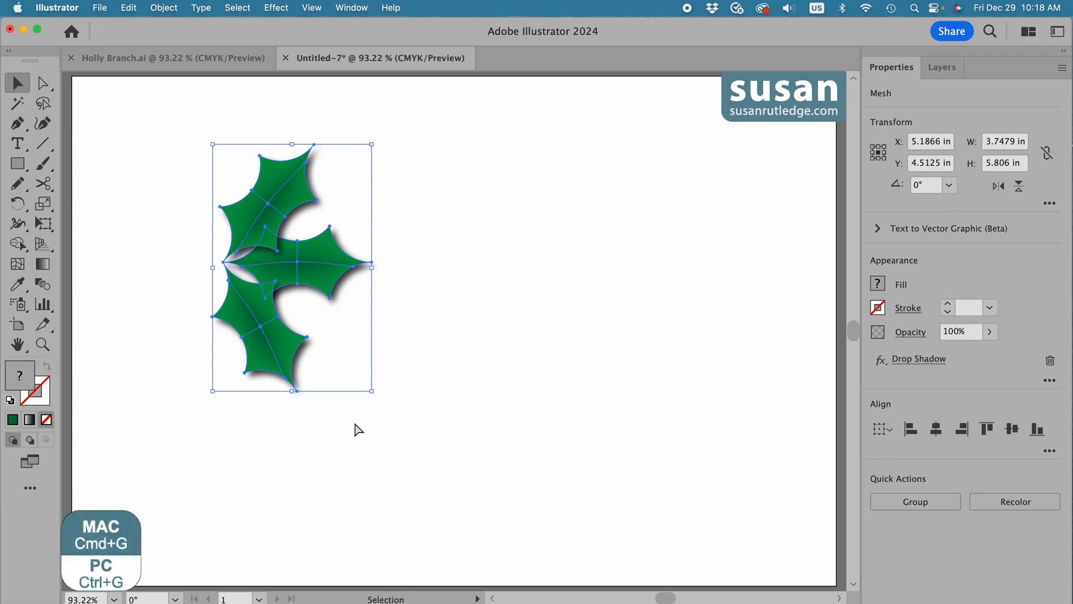
key(super+g)
drag(323, 280, 203, 231)
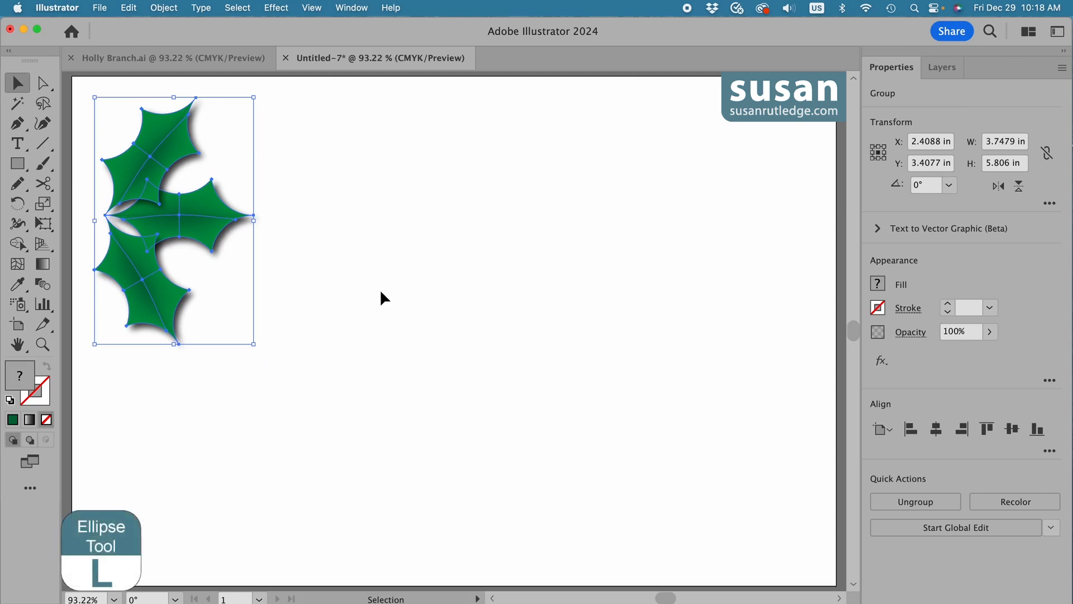
Step: Create a 0.5 by 0.5 in circle on the empty artboard to the right of the leaf group
key(l)
click(347, 228)
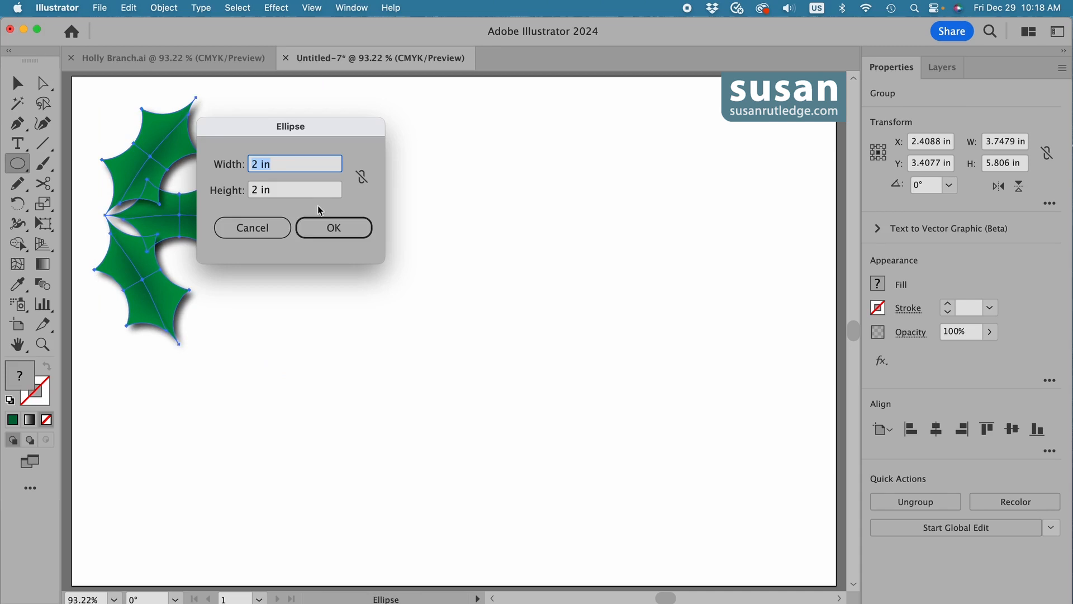
text(.5)
key(Tab)
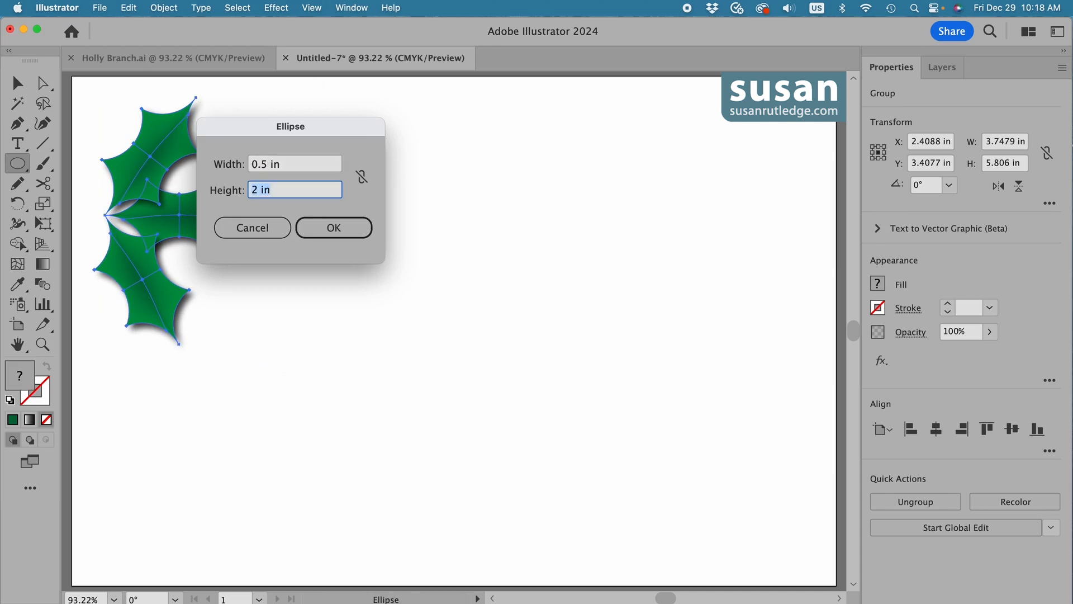
text(.5)
click(335, 230)
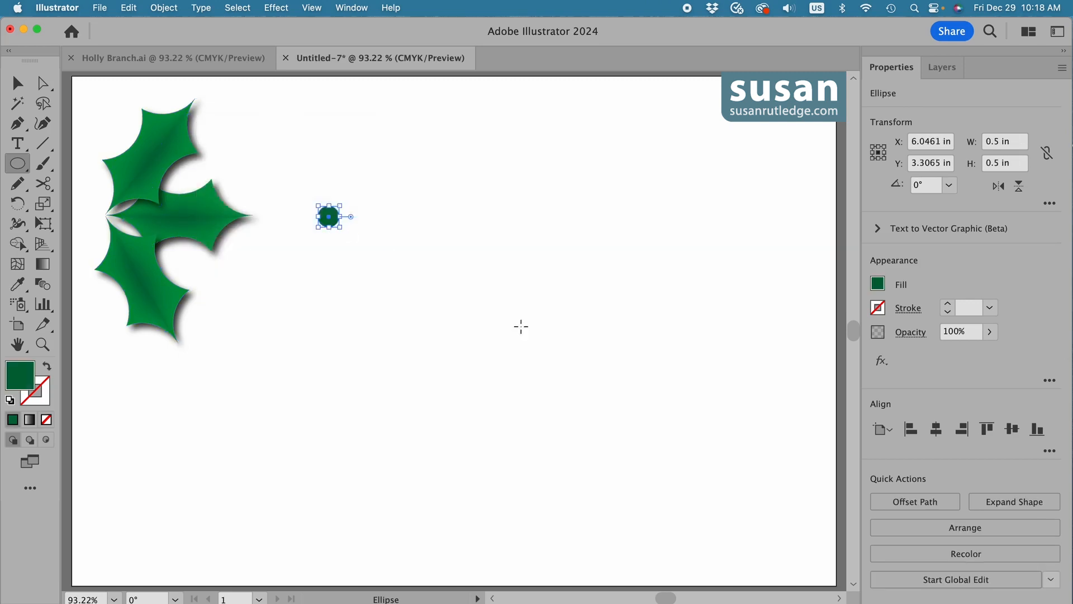
Step: Fill the small circle with red
click(878, 284)
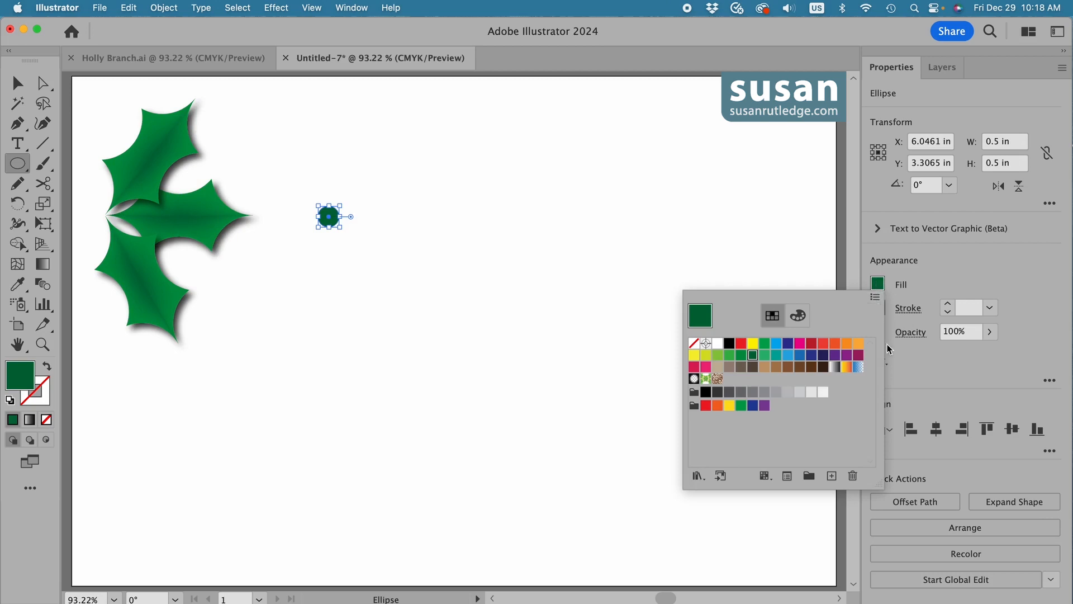
click(707, 408)
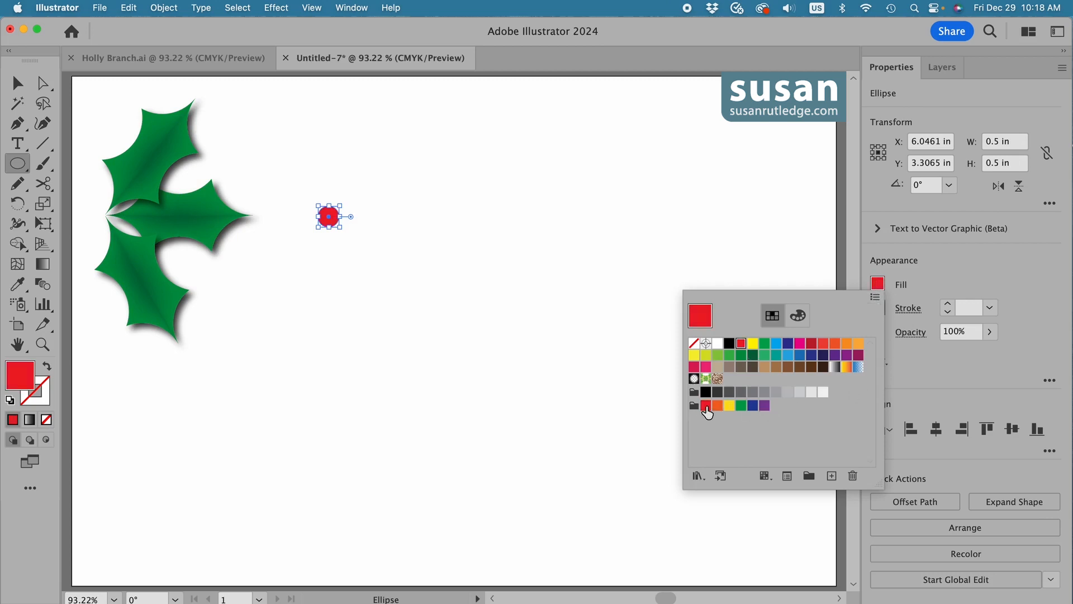
click(352, 257)
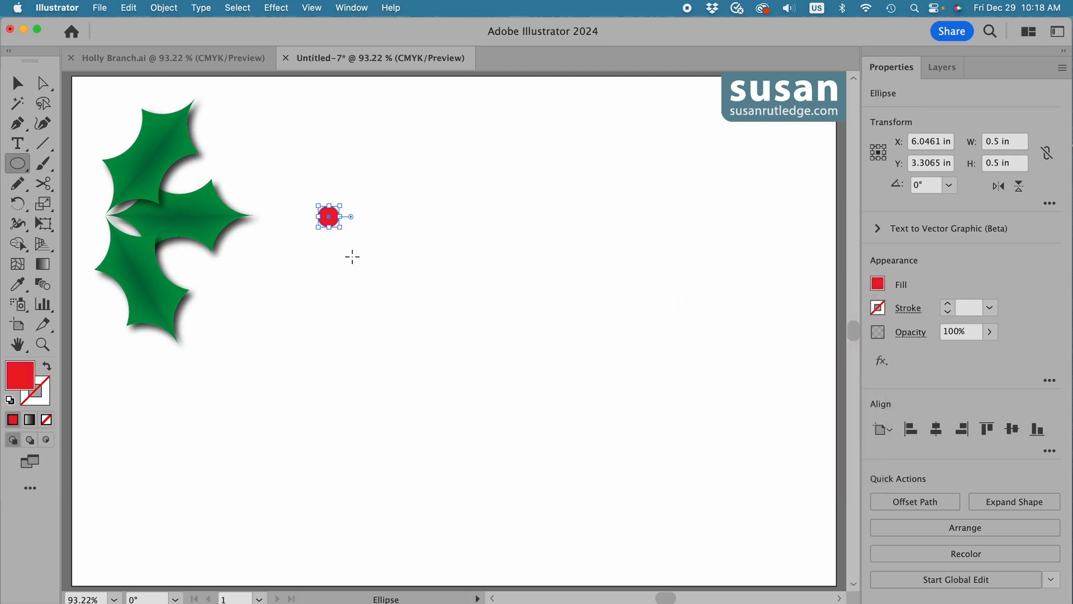
Step: Add a gradient mesh point just above the centre of the red circle and colour it dark magenta
key(u)
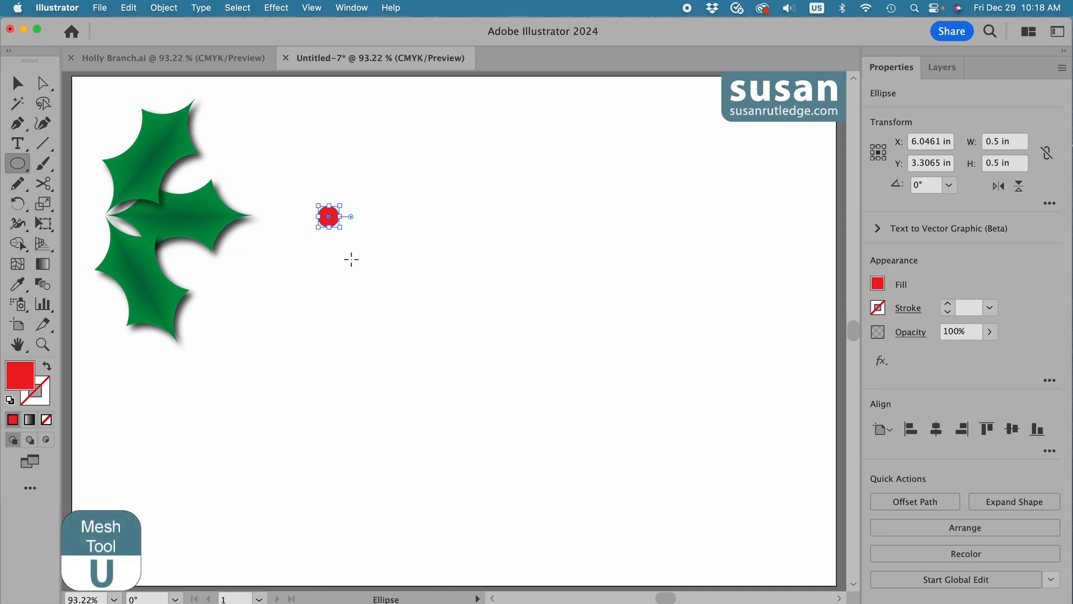
click(331, 214)
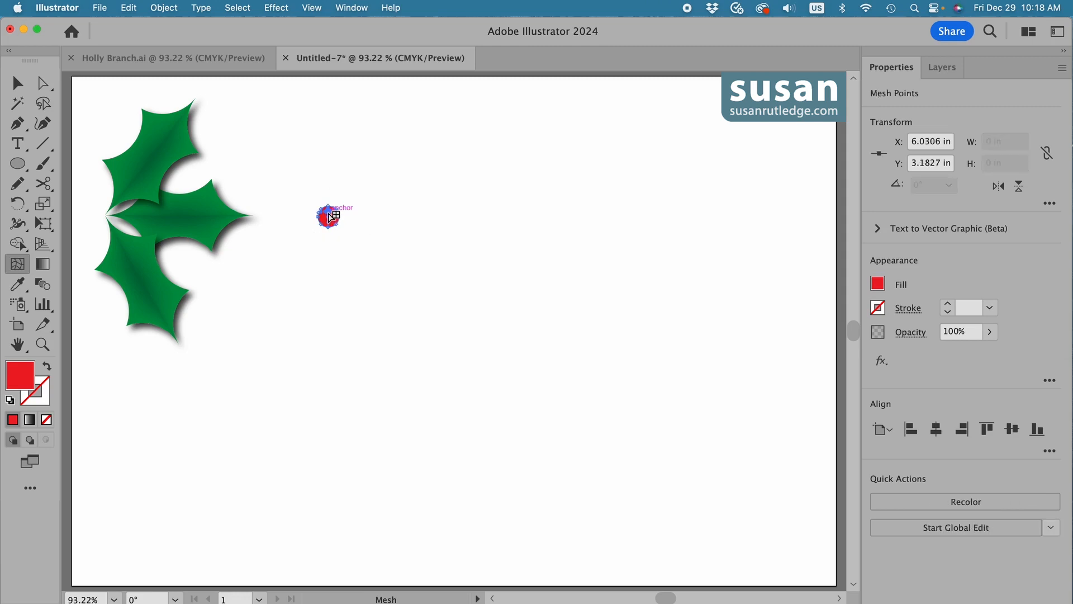
click(879, 284)
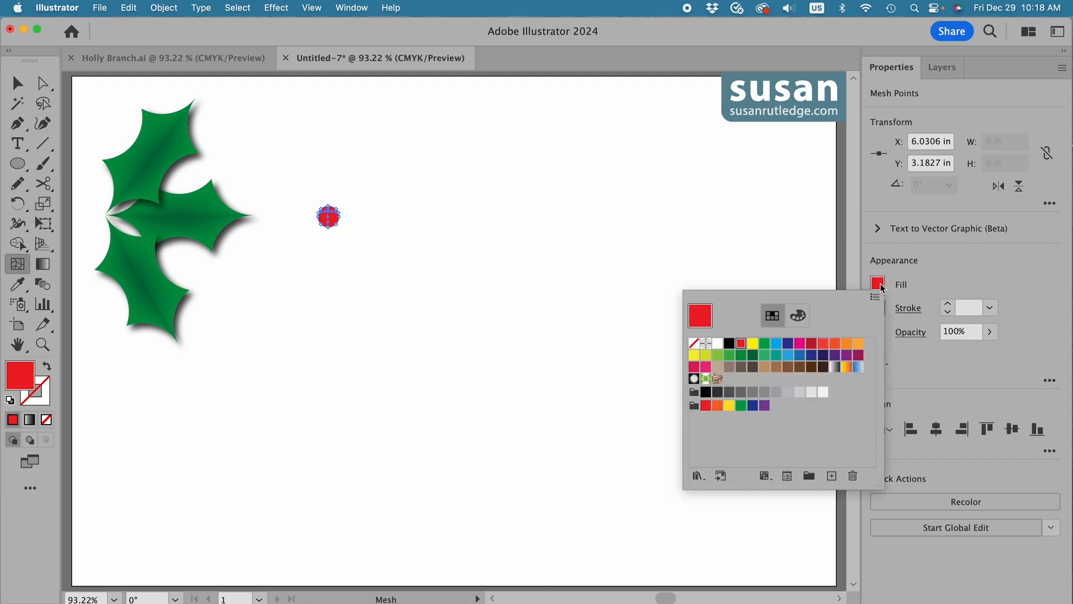
click(859, 356)
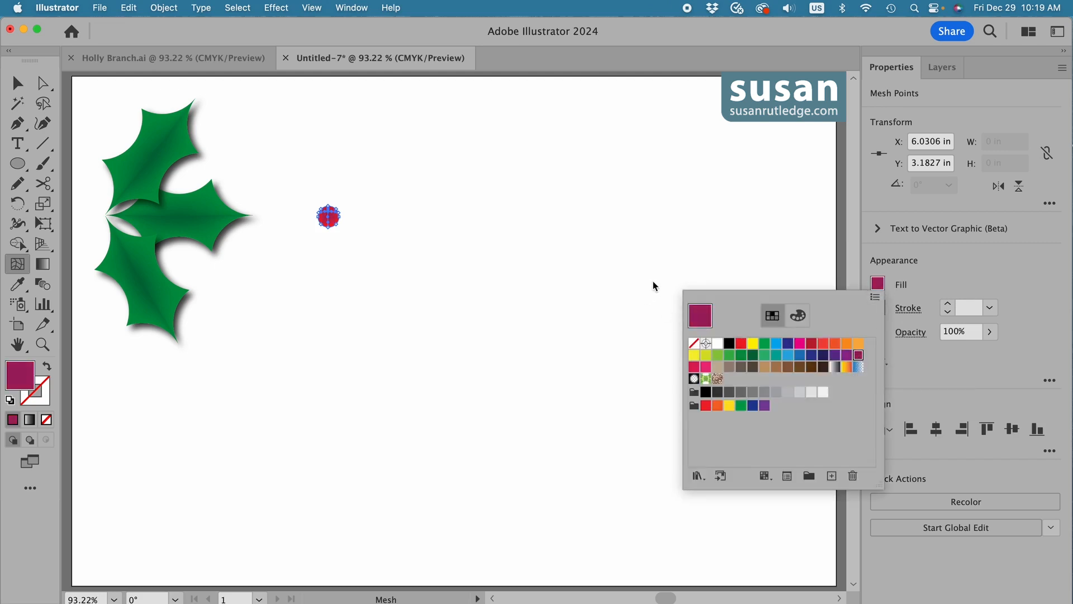
Step: Duplicate the shaded berry twice, placing the copies to its lower right and directly below to form a three-berry cluster
click(17, 84)
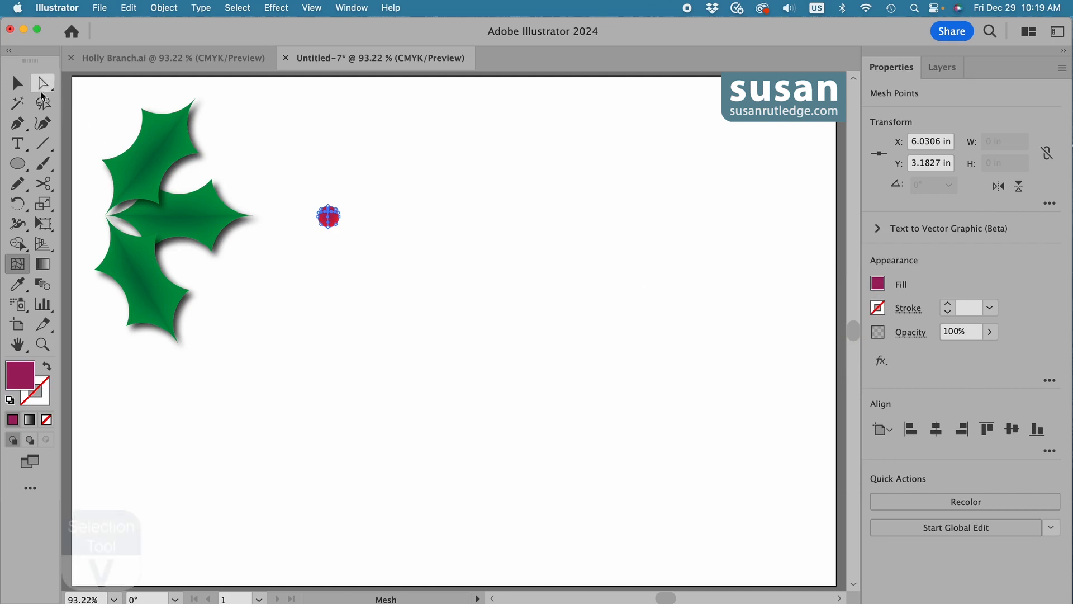
click(354, 222)
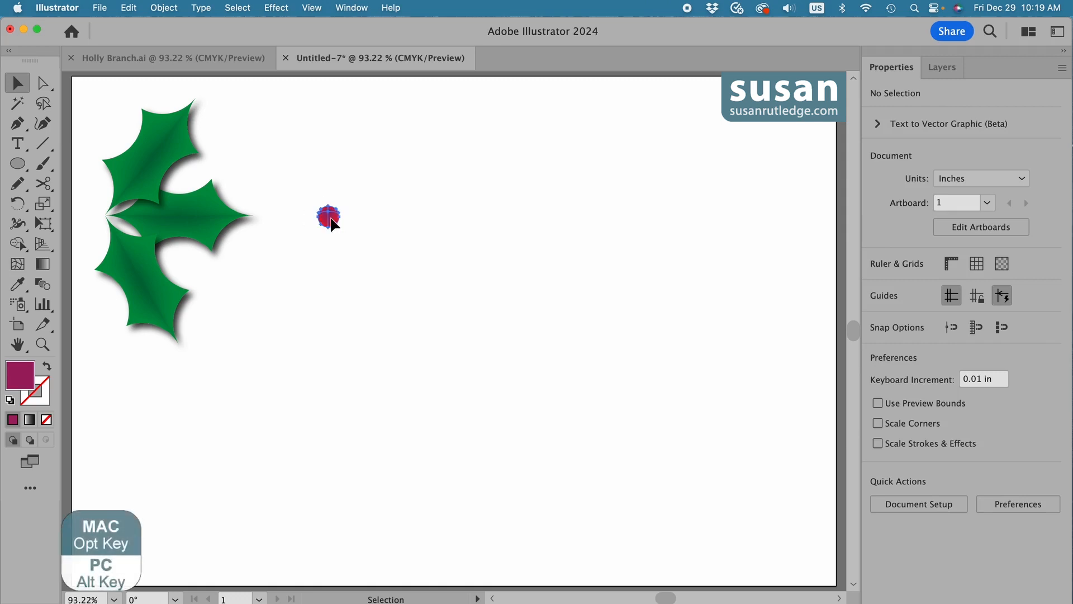
mouse_move(332, 223)
mouse_down()
mouse_move(351, 231)
mouse_move(337, 238)
mouse_up()
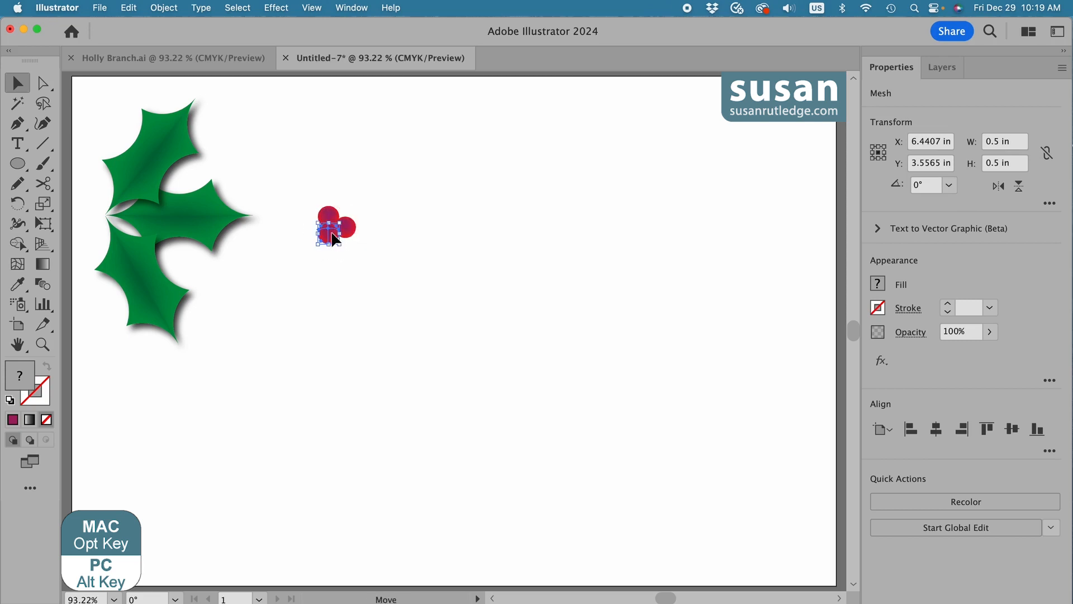
click(373, 255)
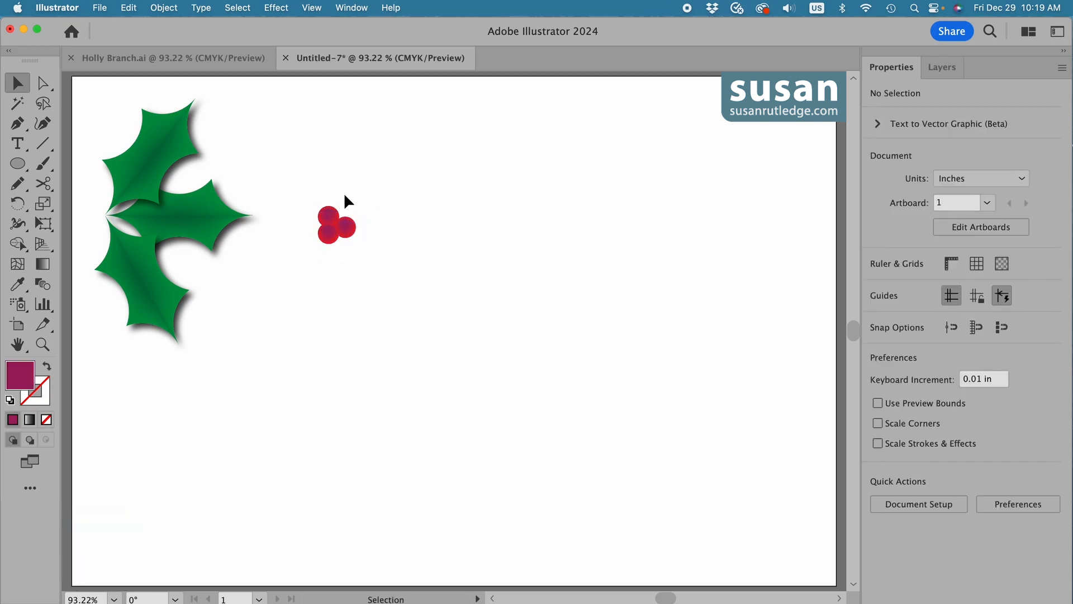
Step: Group the three berries and apply the same drop shadow effect to the group
drag(311, 199, 369, 252)
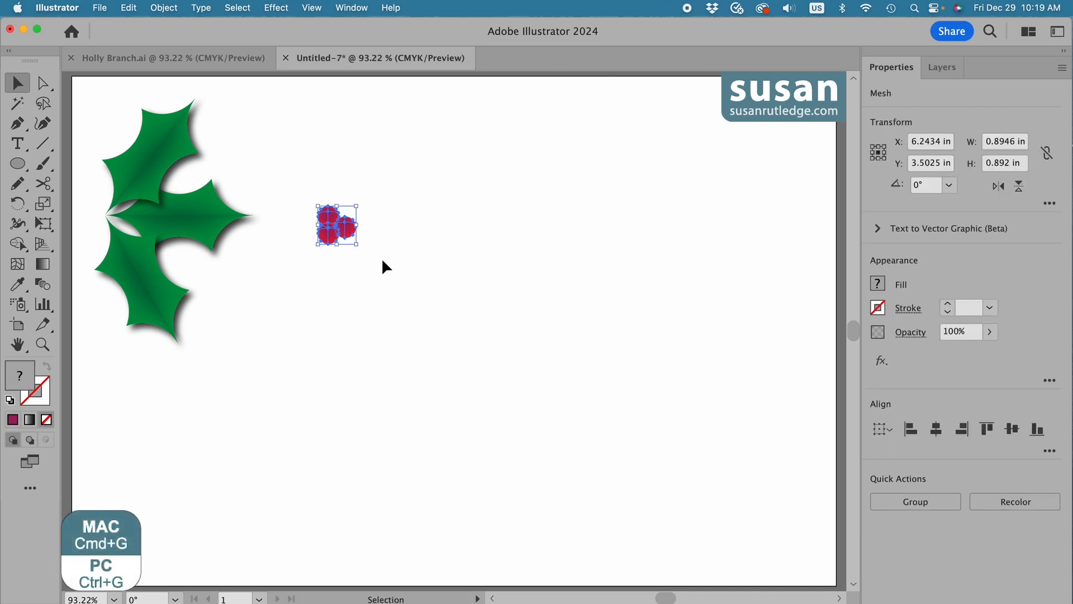
key(super+g)
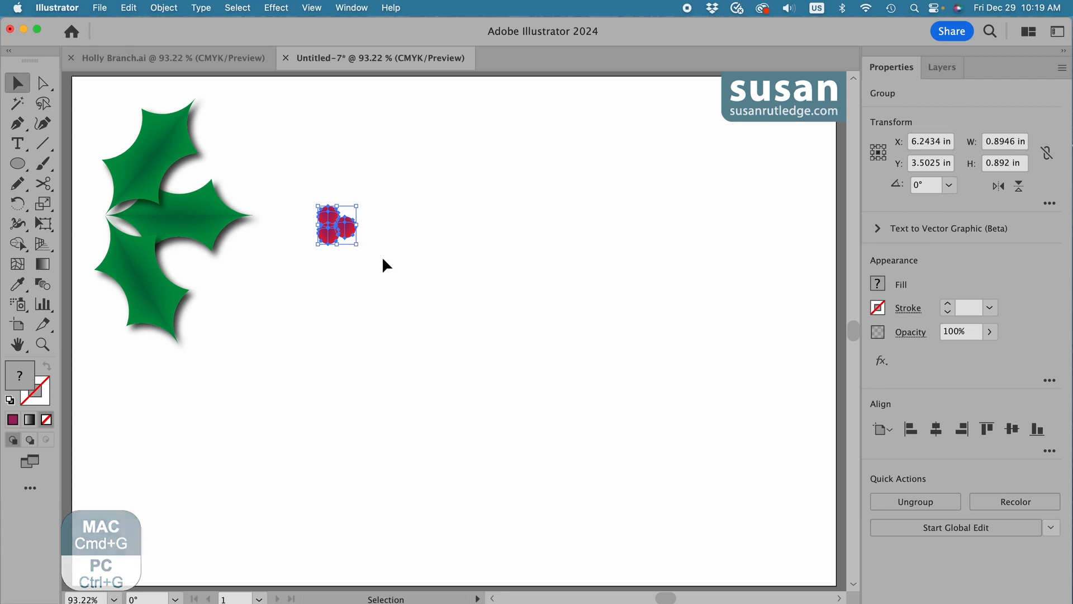
click(276, 8)
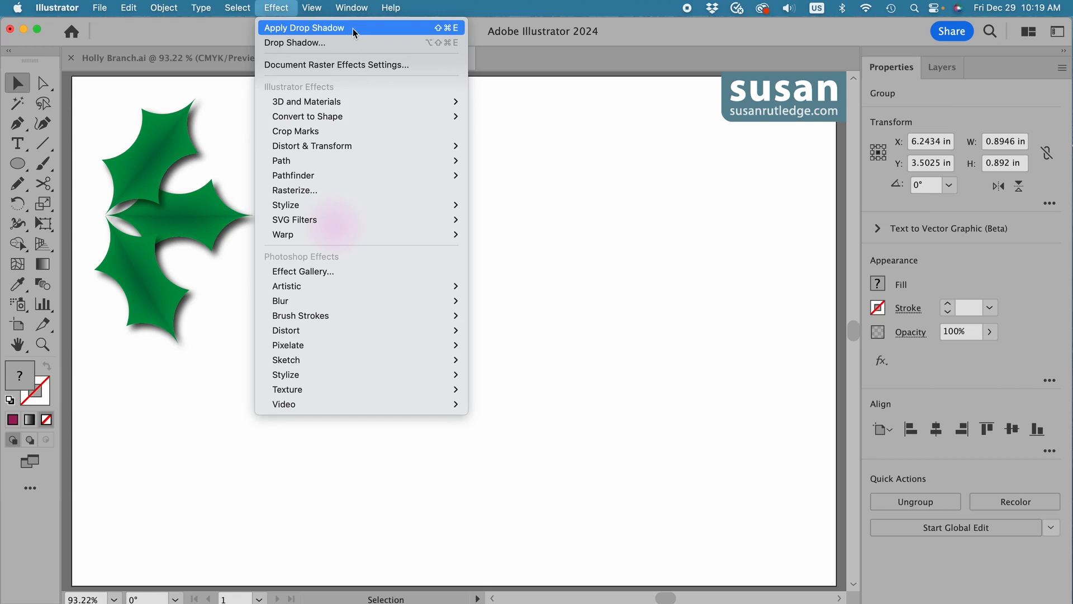
click(294, 26)
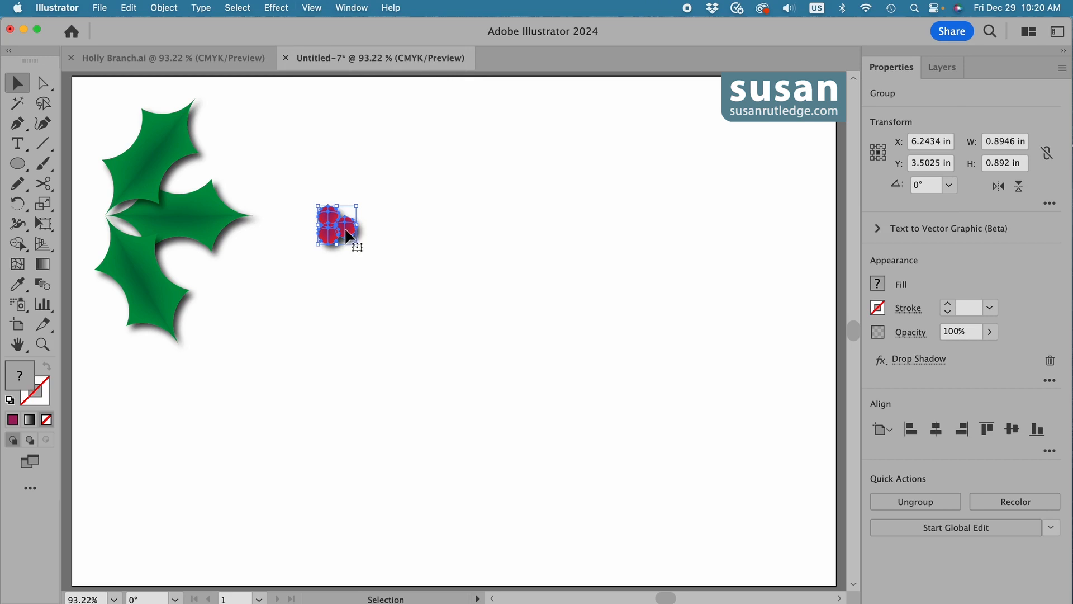
Step: Move the berry cluster onto the point where the leaves meet, at about X 0.81 in, Y 3.31 in, and group it with the leaves
drag(352, 237, 114, 222)
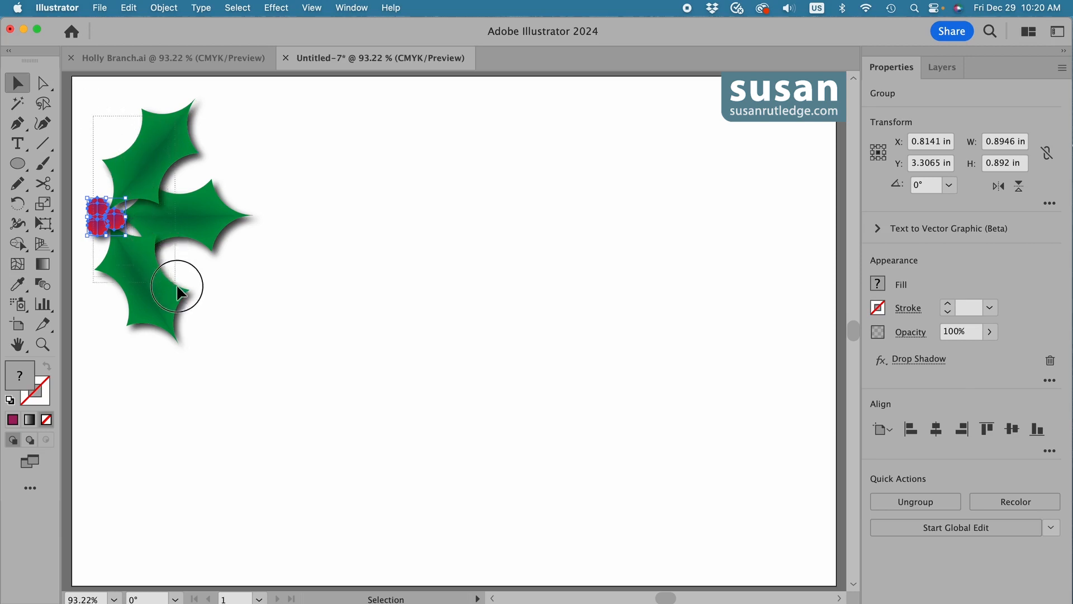
shift+click(183, 306)
key(super+g)
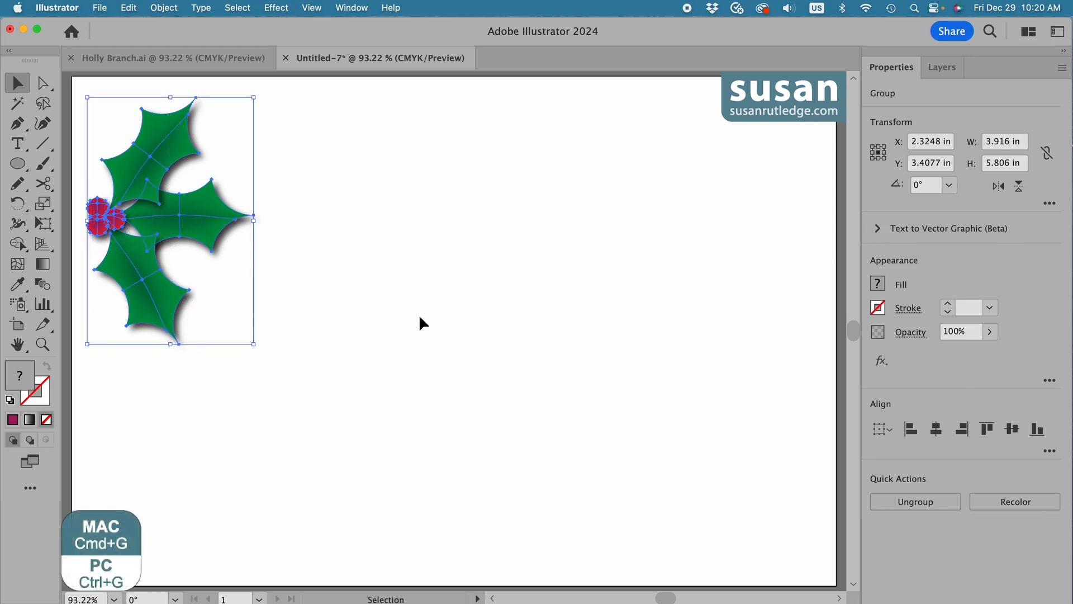
key(super+g)
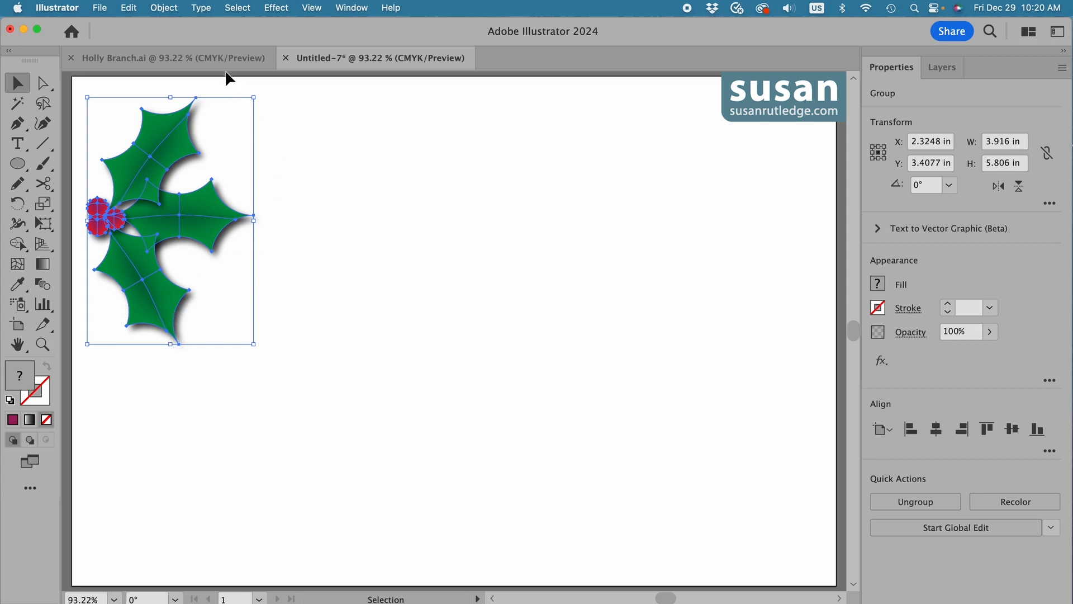
Step: Scale the holly group uniformly to 50% and move it to the artboard's upper-left corner
click(165, 9)
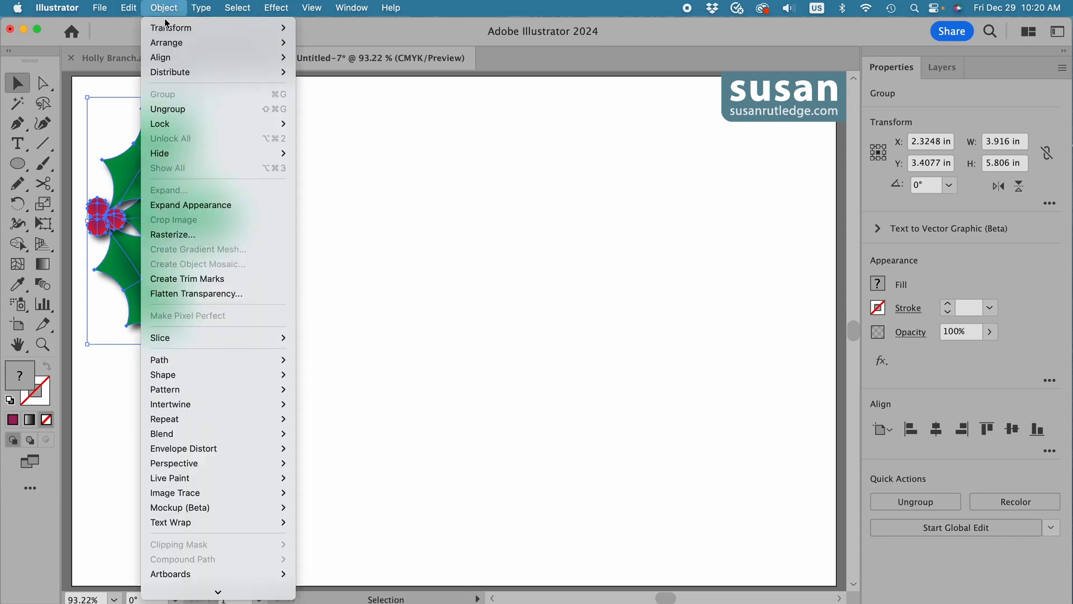
mouse_move(166, 29)
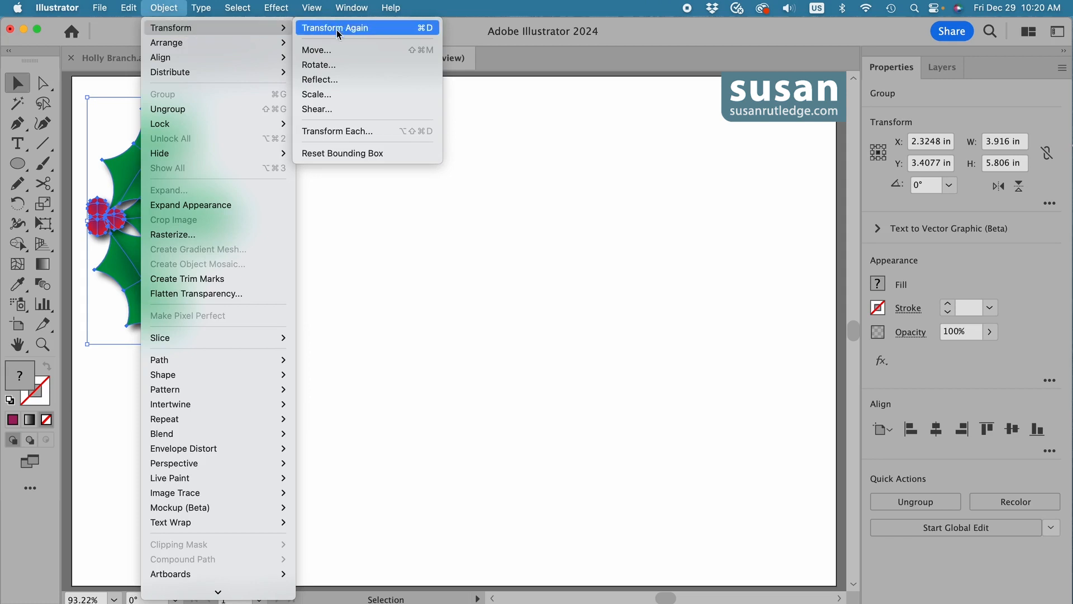
click(317, 98)
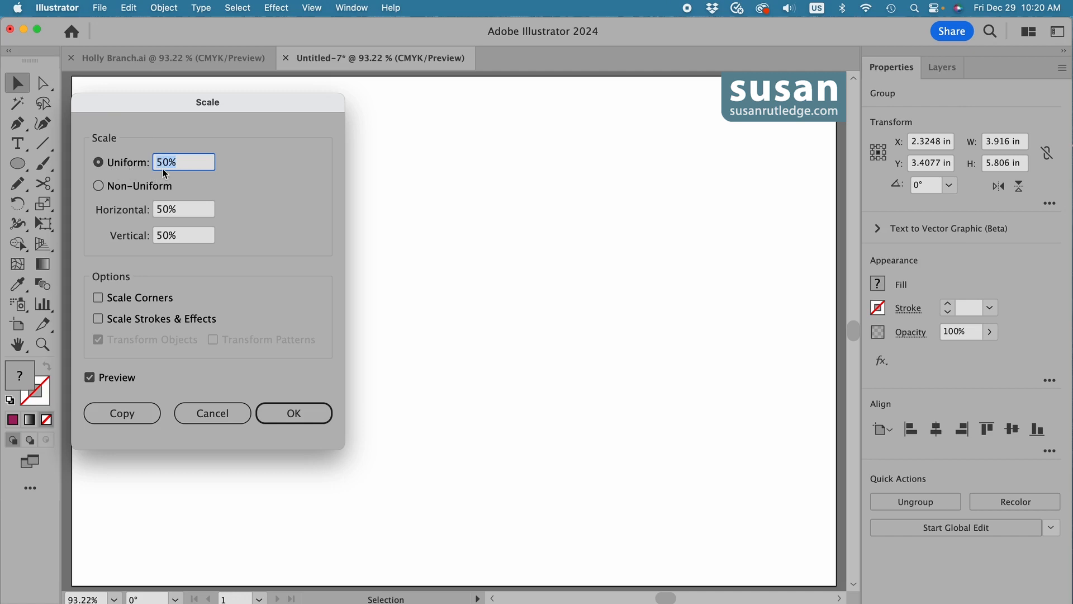
click(296, 416)
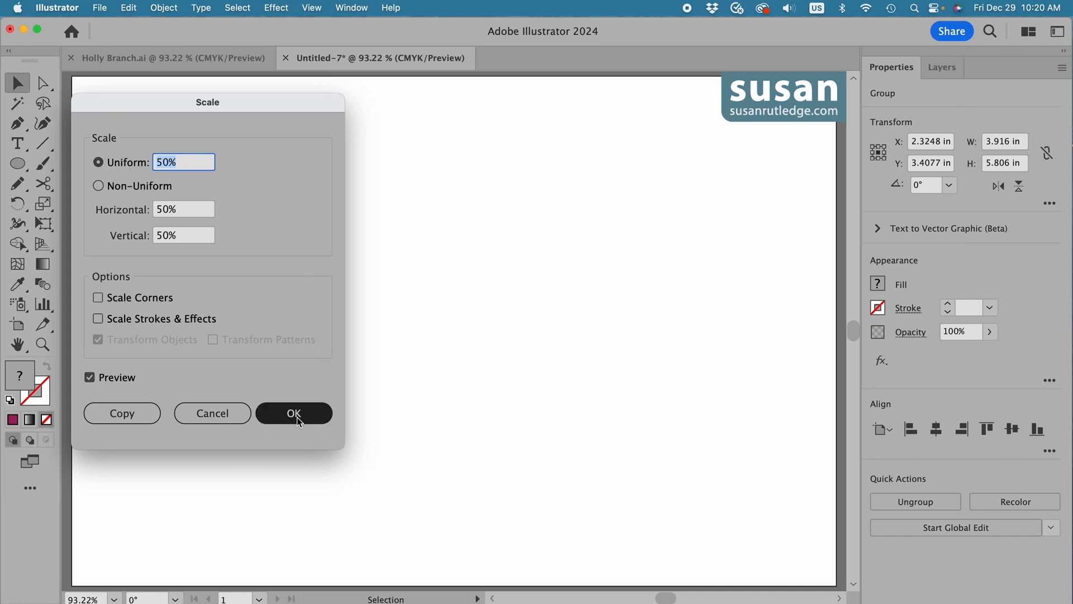
drag(166, 260, 133, 206)
click(160, 314)
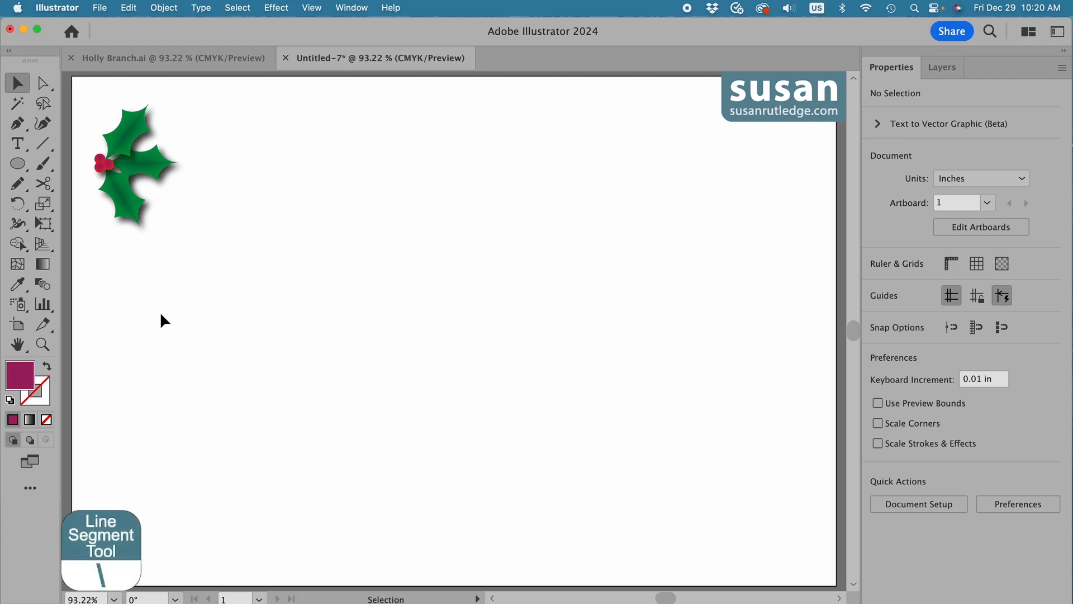
Step: Create a horizontal line 5.75 in long at 0° on the empty artboard to the right of the holly
key(backslash)
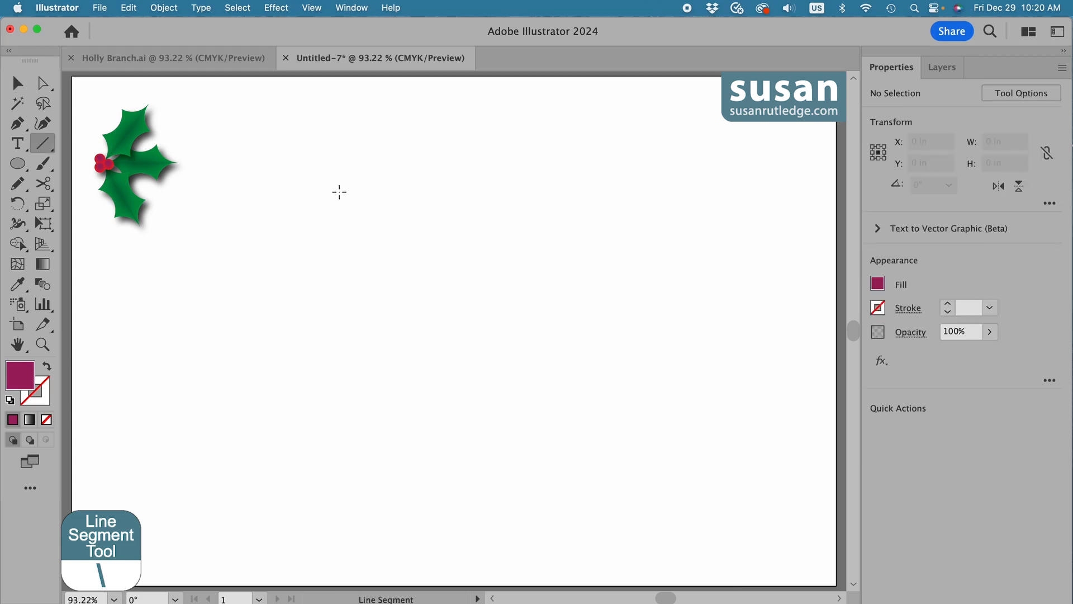
click(354, 254)
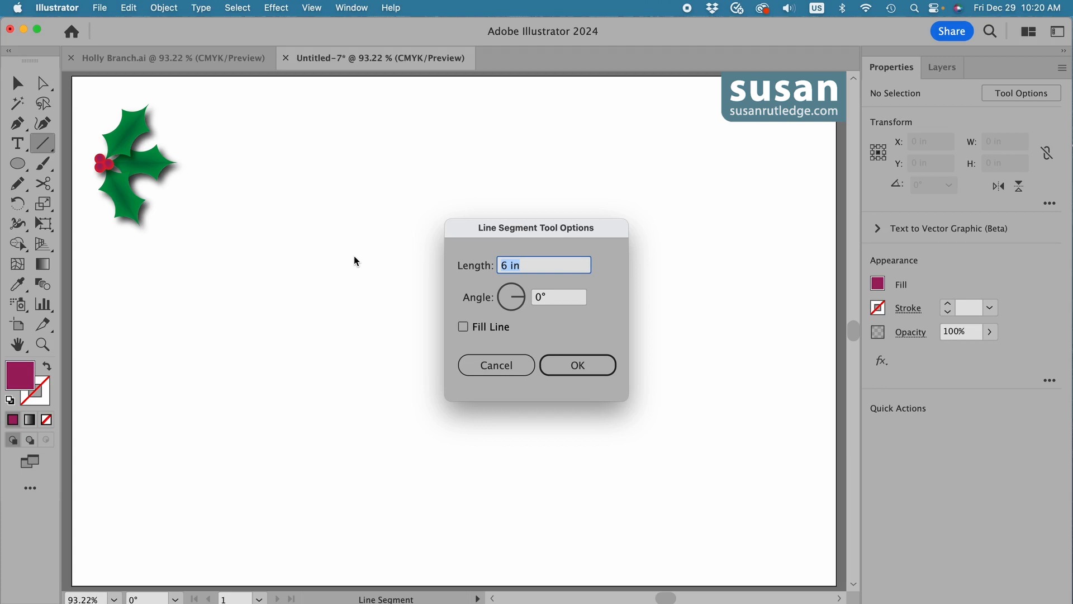
text(5.75)
click(606, 372)
click(573, 371)
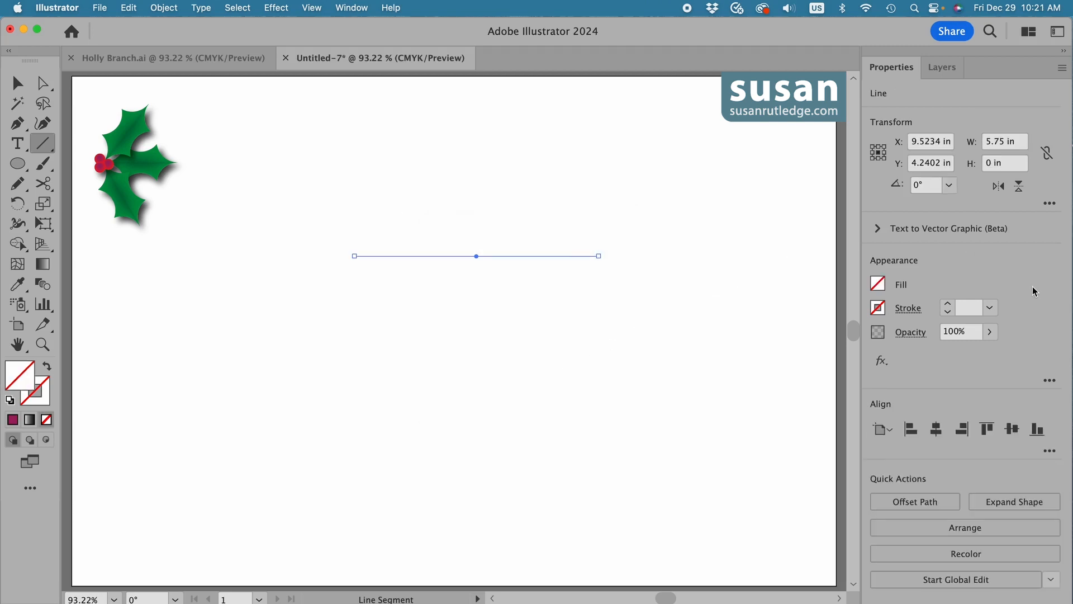
Step: Give the line a 7 pt stroke in dark green
click(991, 308)
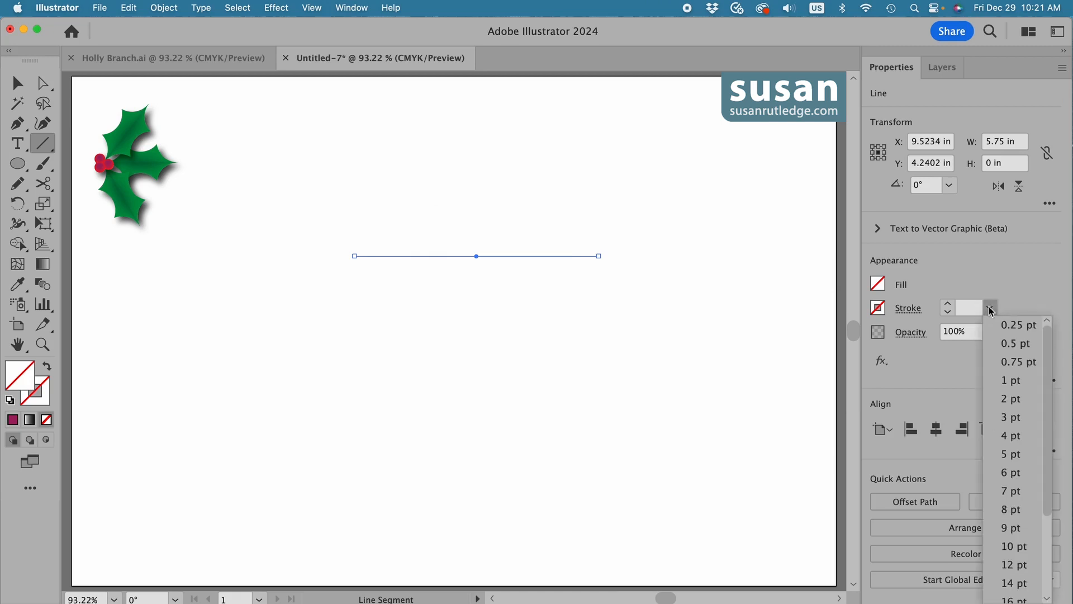
click(1009, 492)
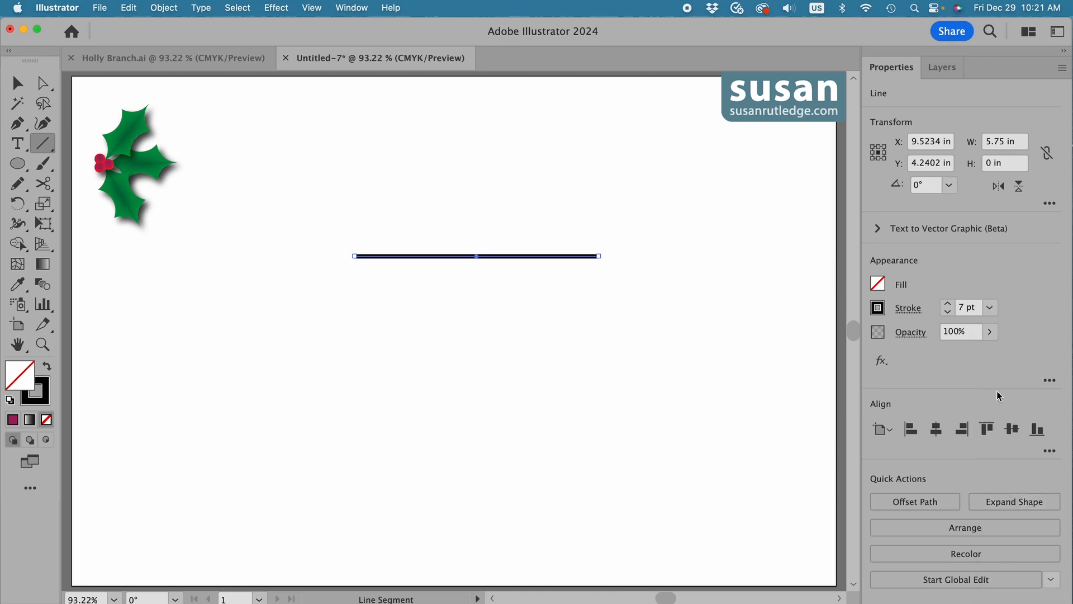
click(878, 308)
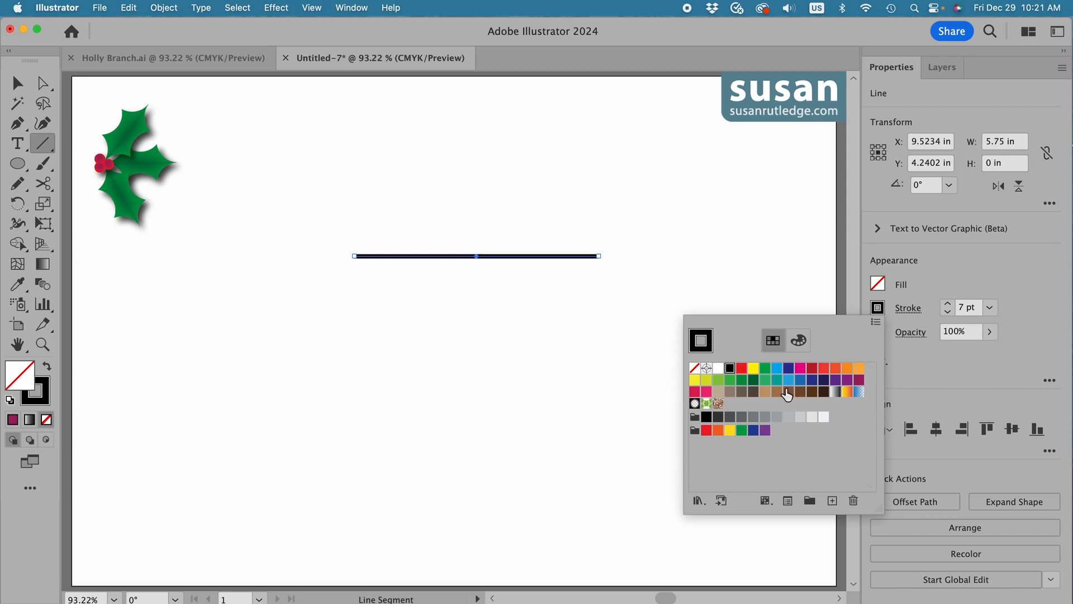
click(755, 386)
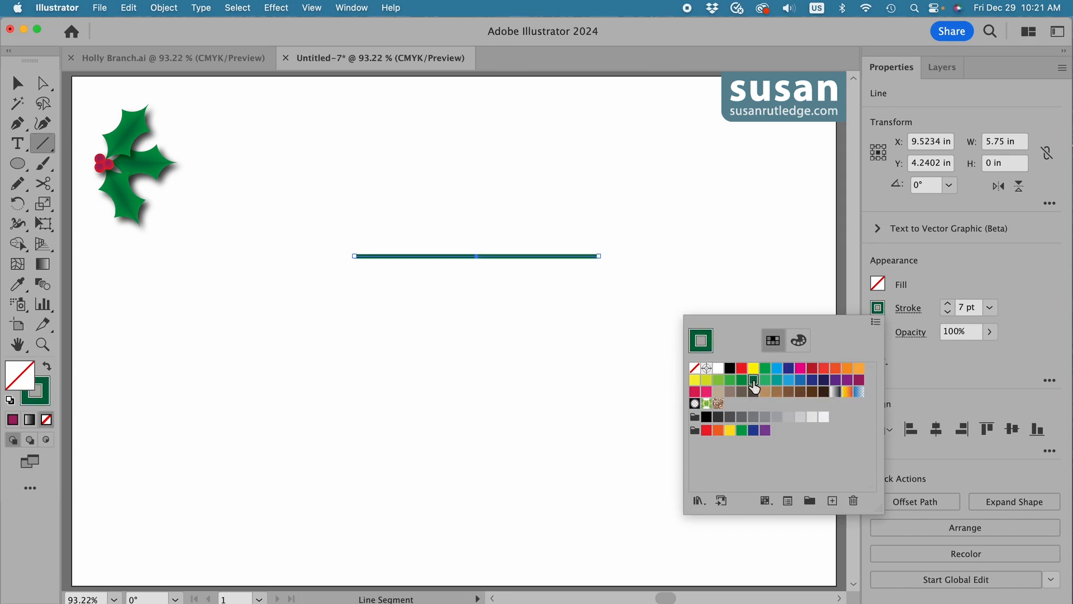
Step: Apply the width profile that tapers at both ends to the green line's stroke
click(909, 316)
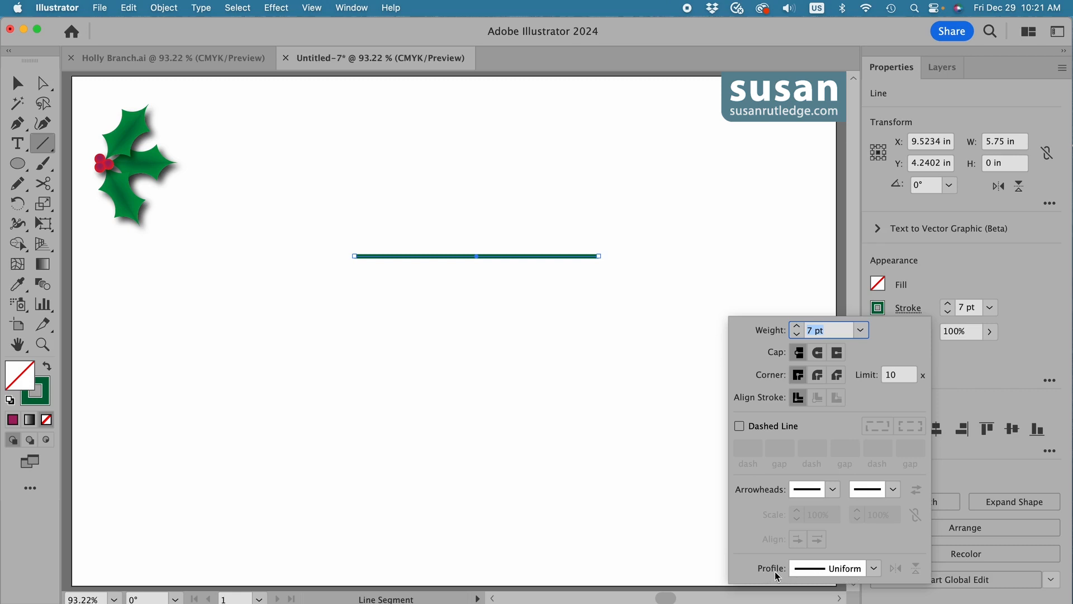
click(874, 569)
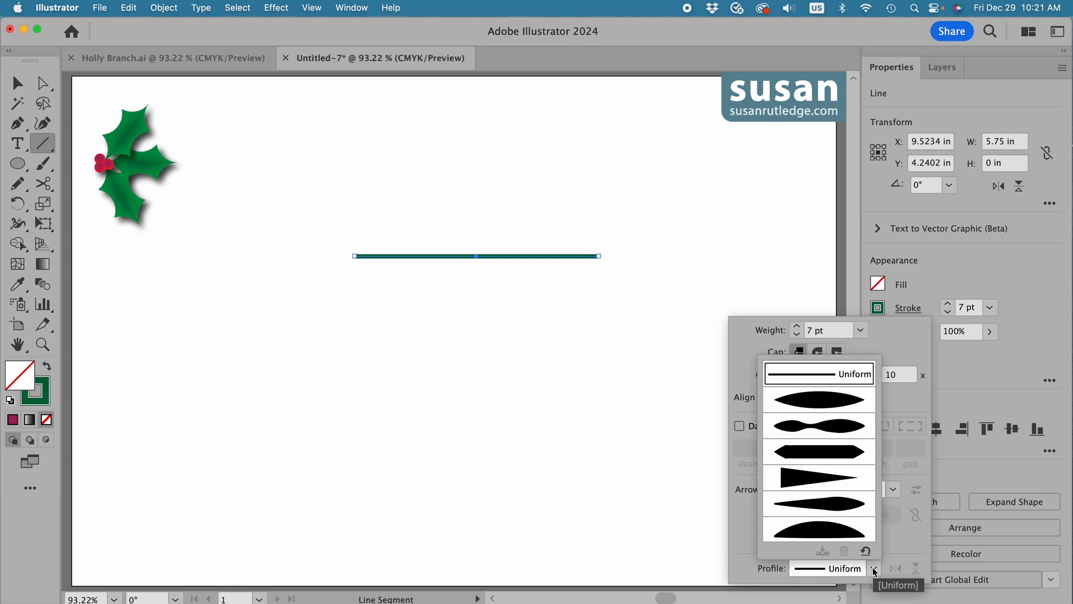
click(827, 401)
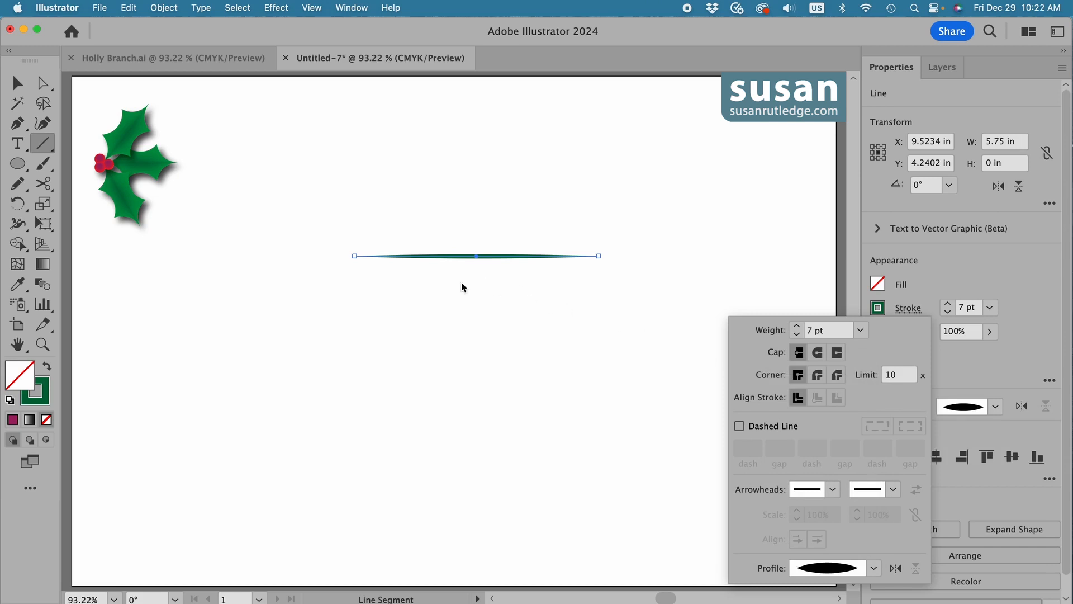
click(749, 307)
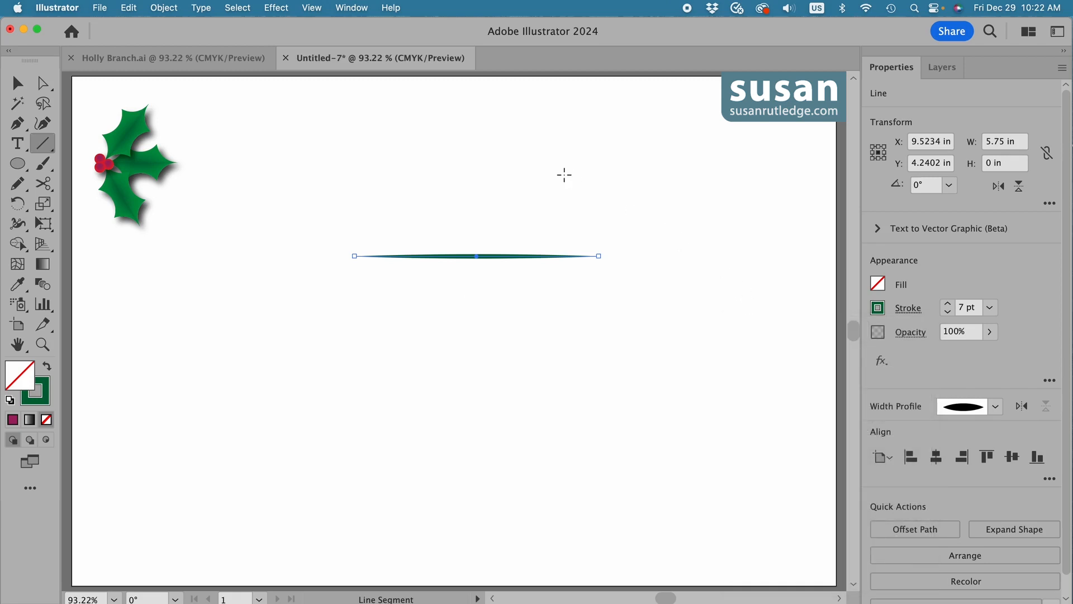
Step: Create an art brush named Green Stem from the selected tapered green line, keeping it stretched to fit the stroke length
click(353, 8)
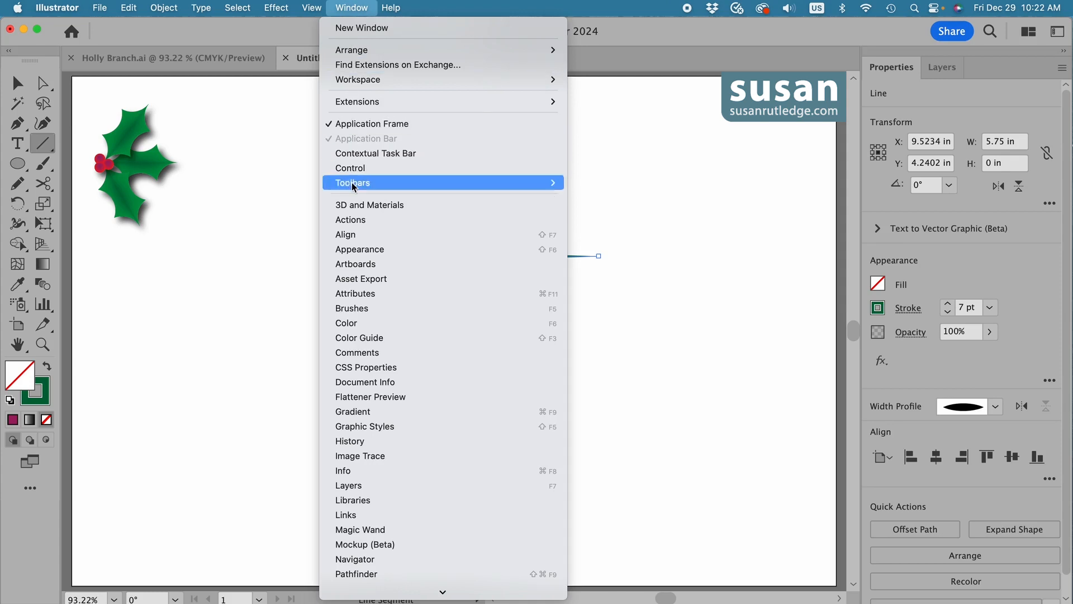
click(354, 308)
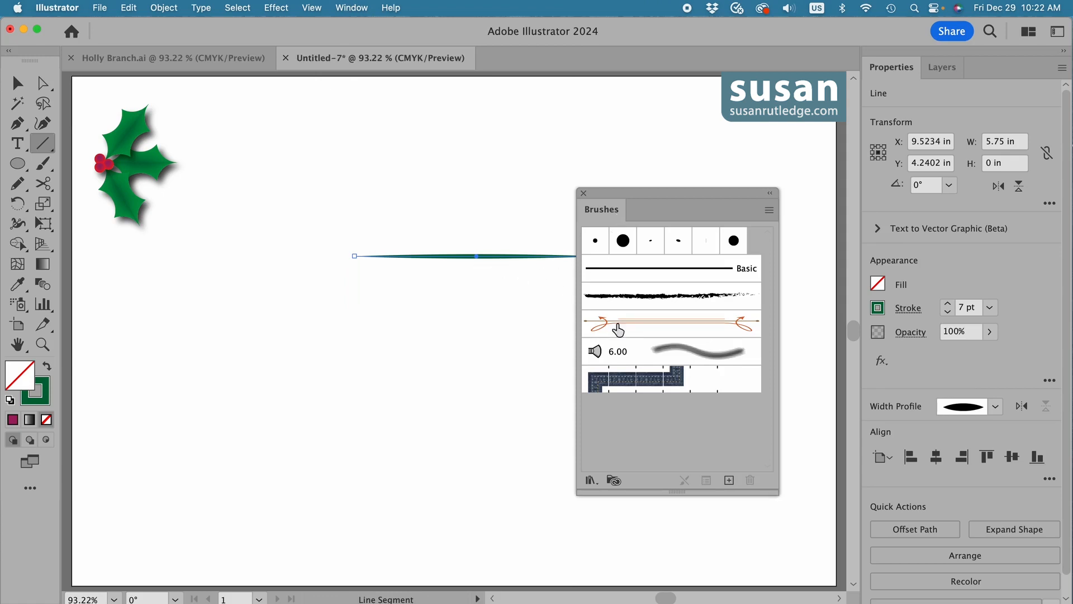
click(730, 480)
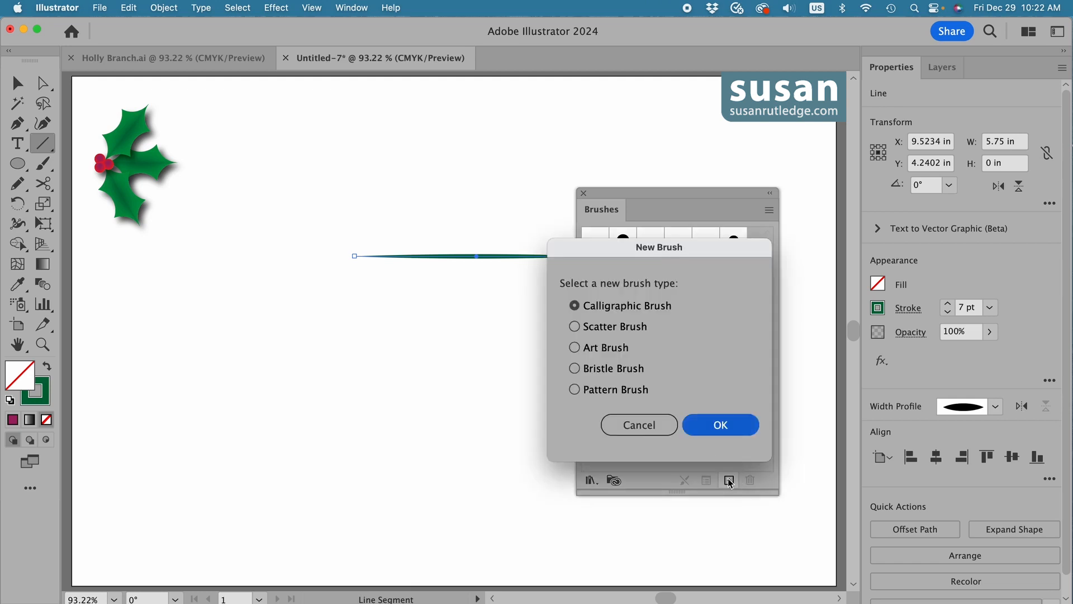
click(574, 348)
click(711, 424)
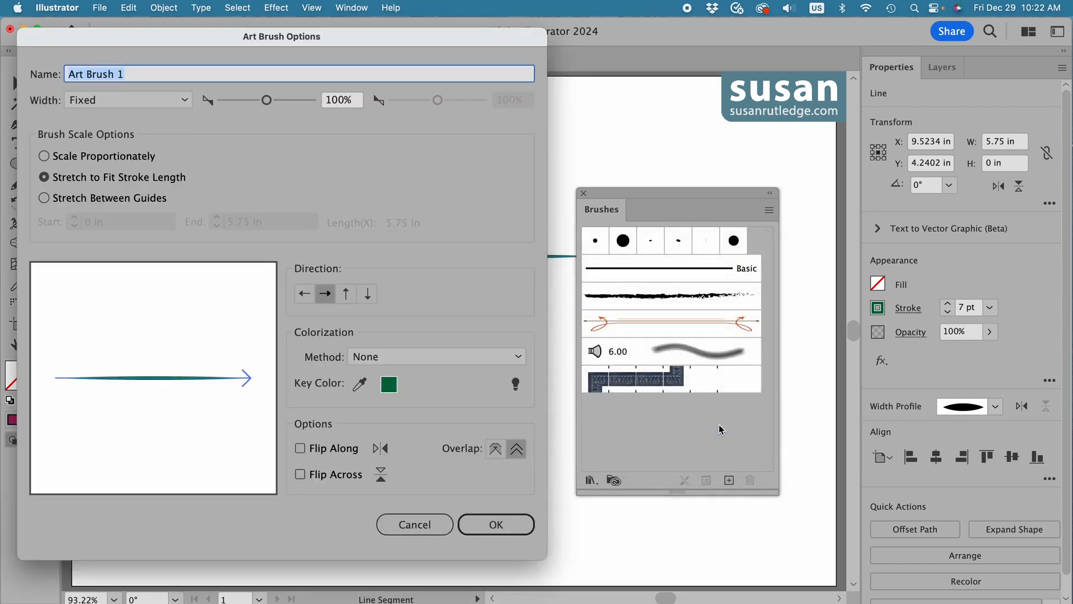
text(Green Stem)
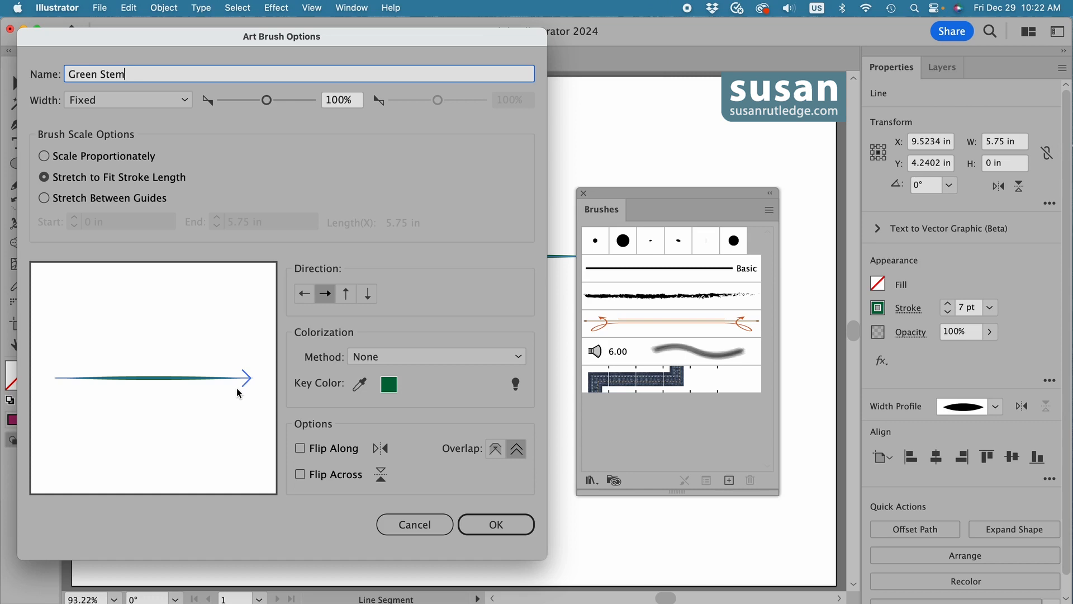
click(492, 525)
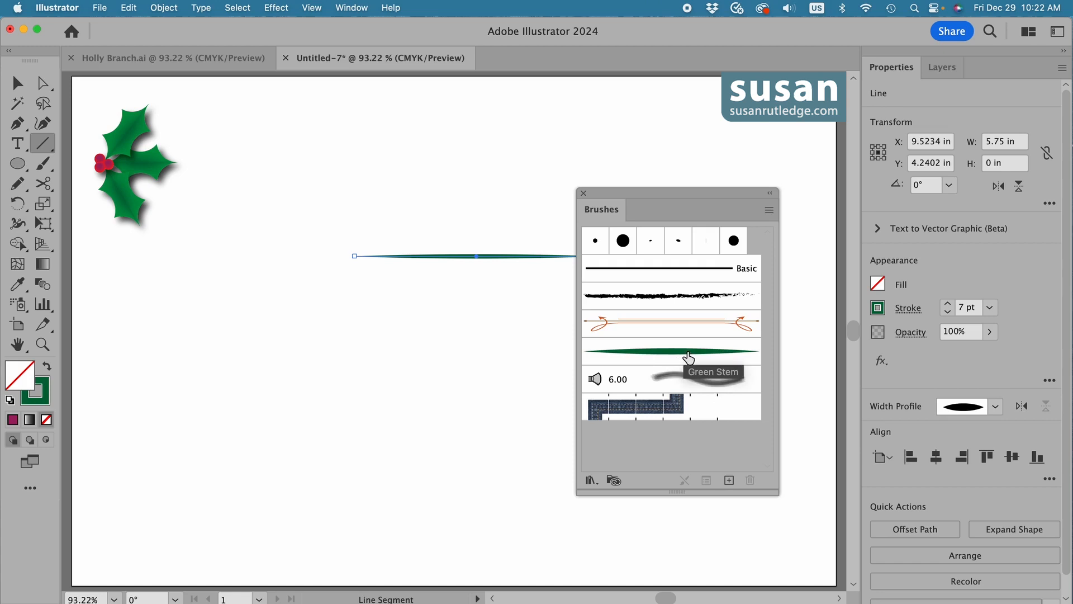
Step: Dock the Brushes panel beside Properties and Layers, and delete the tapered green line from the artboard
click(597, 213)
mouse_move(597, 213)
mouse_down()
mouse_move(888, 214)
mouse_move(964, 147)
mouse_move(993, 92)
mouse_move(985, 79)
mouse_up()
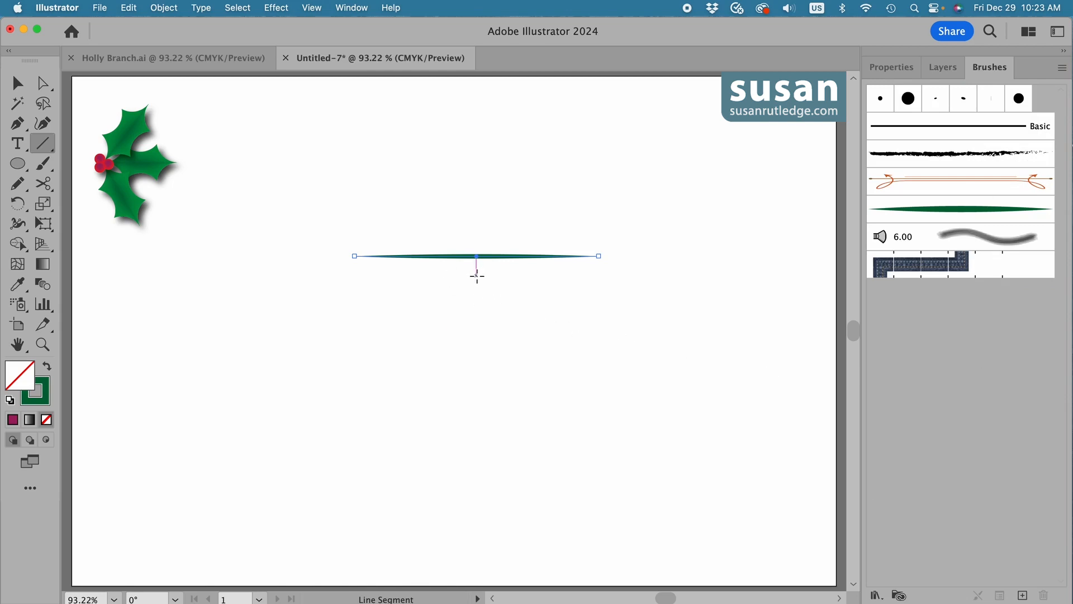
key(Delete)
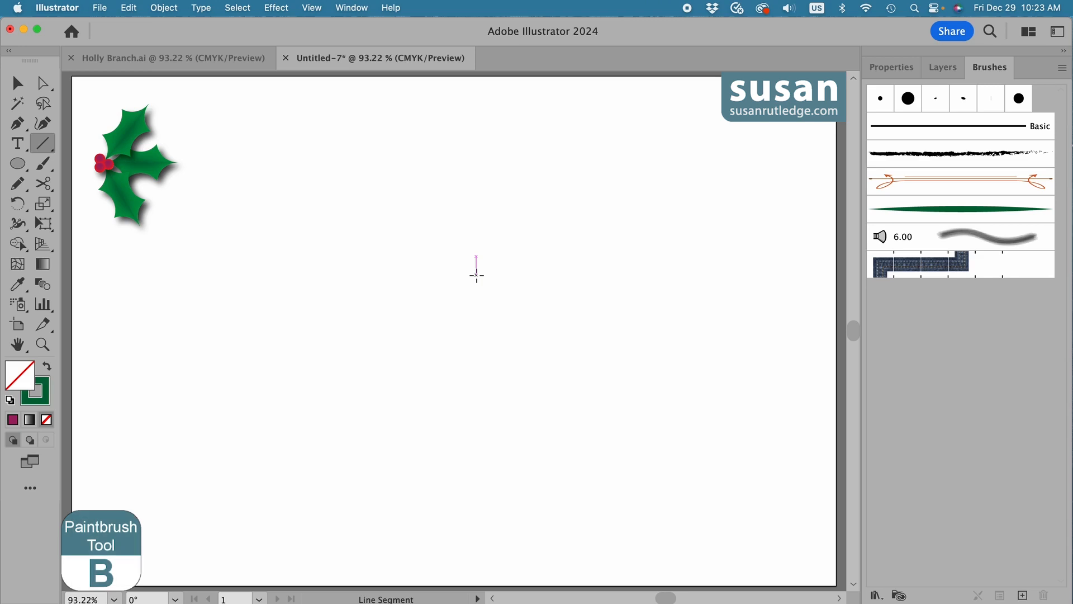
Step: Paint a long S-shaped stem with the Green Stem brush, plus two curled branches growing from it toward the upper right and lower left
key(b)
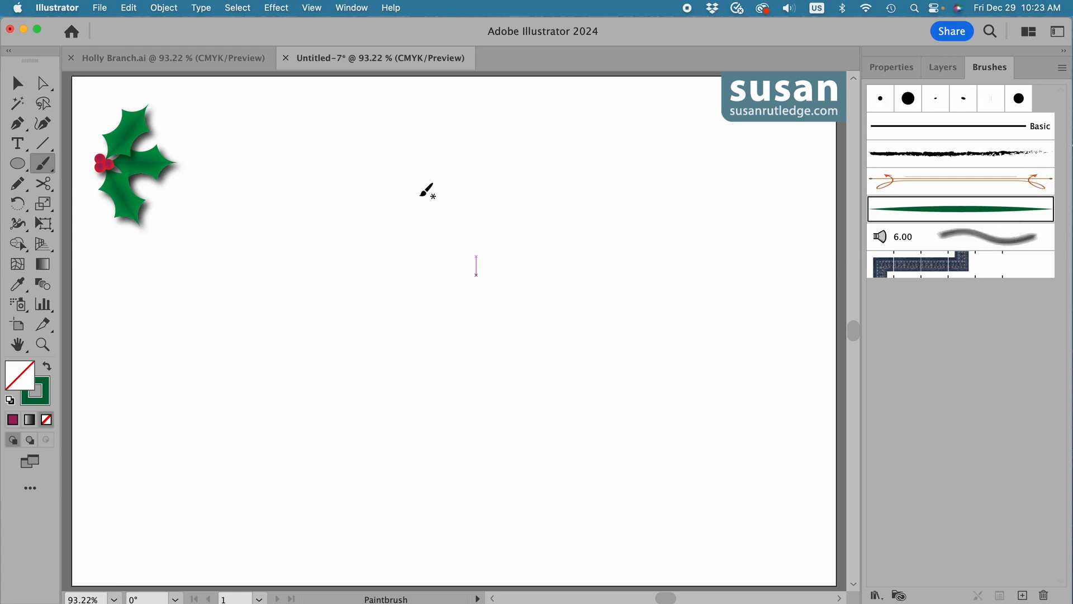
mouse_move(89, 137)
mouse_down()
mouse_move(114, 126)
mouse_move(196, 129)
mouse_move(248, 164)
mouse_move(478, 468)
mouse_move(592, 539)
mouse_move(725, 543)
mouse_move(777, 496)
mouse_move(769, 427)
mouse_move(717, 395)
mouse_move(659, 439)
mouse_up()
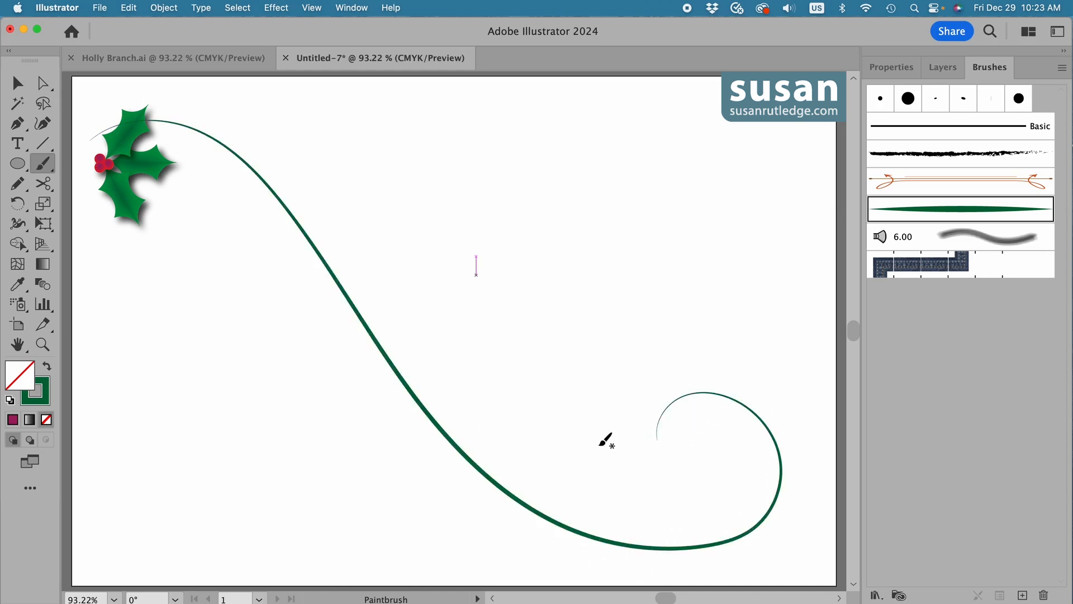
mouse_move(372, 336)
mouse_down()
mouse_move(412, 369)
mouse_move(483, 377)
mouse_move(625, 317)
mouse_move(639, 212)
mouse_move(551, 157)
mouse_move(532, 193)
mouse_up()
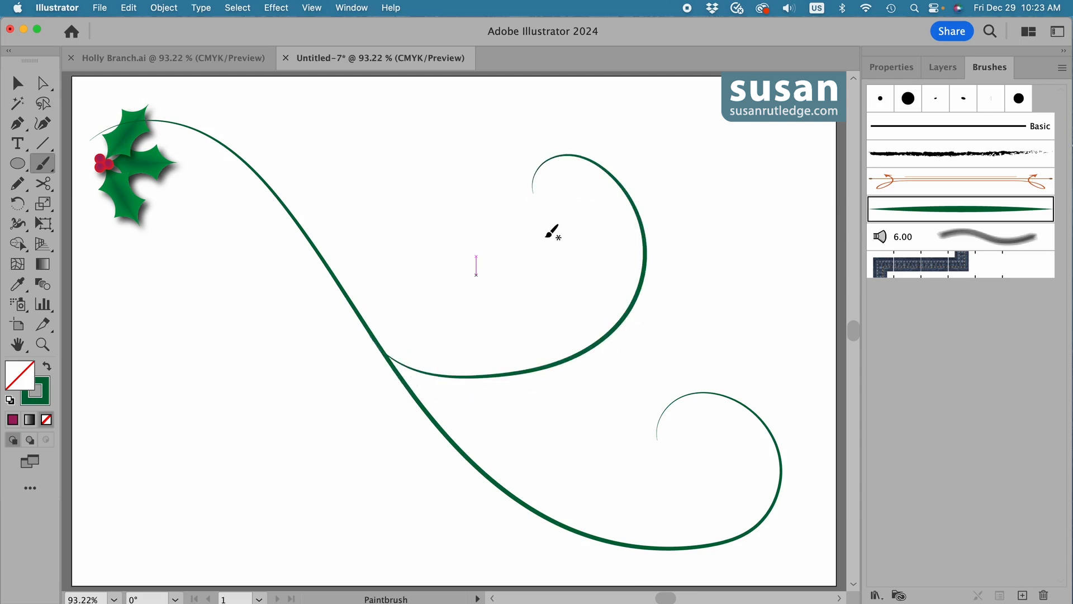
mouse_move(316, 249)
mouse_down()
mouse_move(335, 283)
mouse_move(358, 405)
mouse_move(284, 502)
mouse_move(161, 449)
mouse_move(180, 344)
mouse_move(239, 371)
mouse_up()
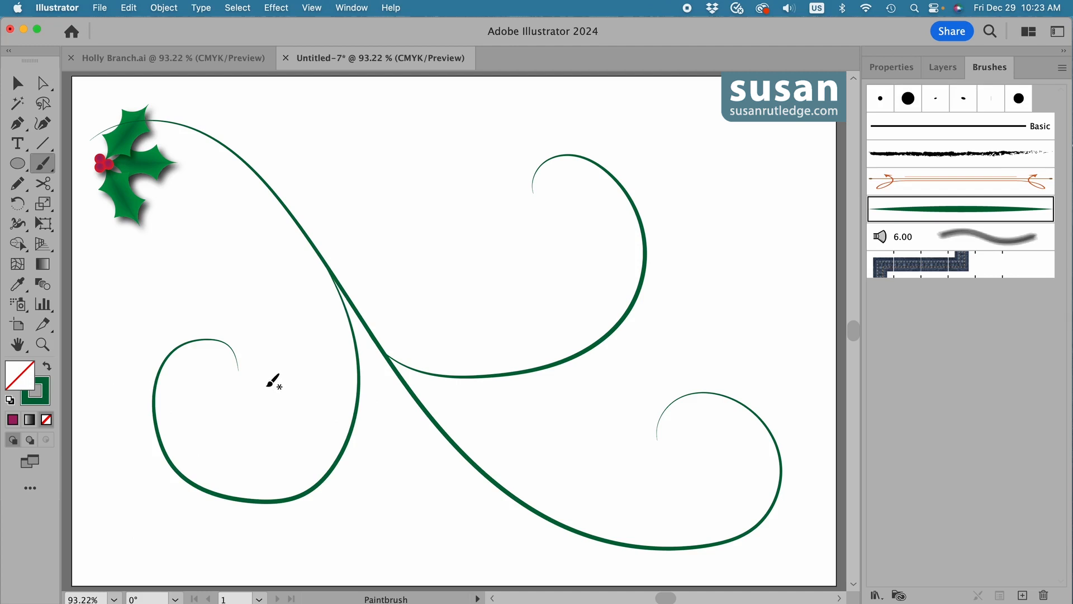
Step: Apply a Multiply drop shadow with 35% opacity to all three painted stems
click(17, 84)
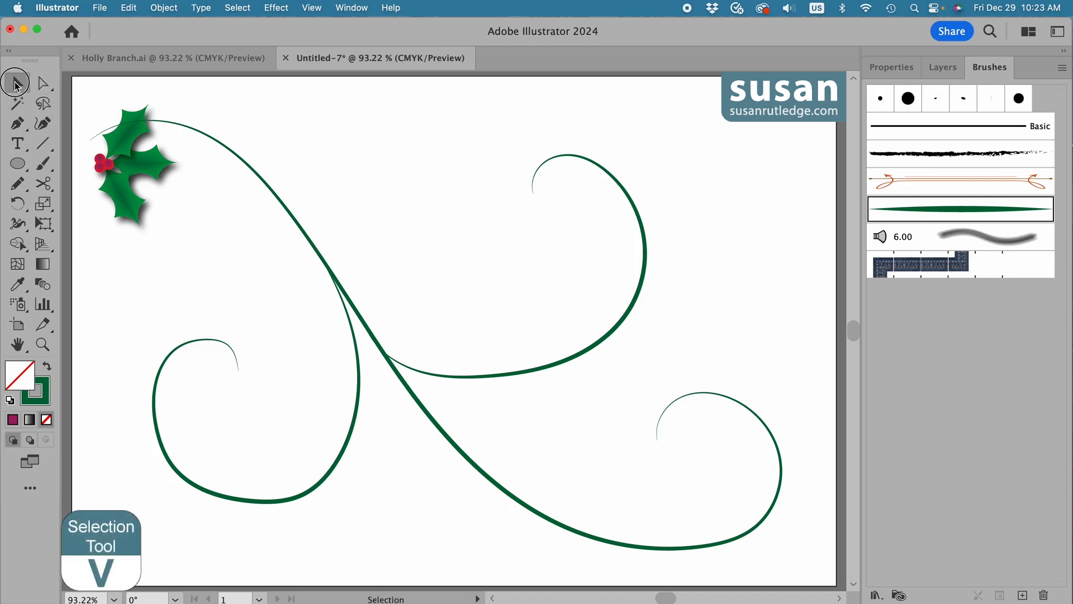
drag(257, 237, 495, 395)
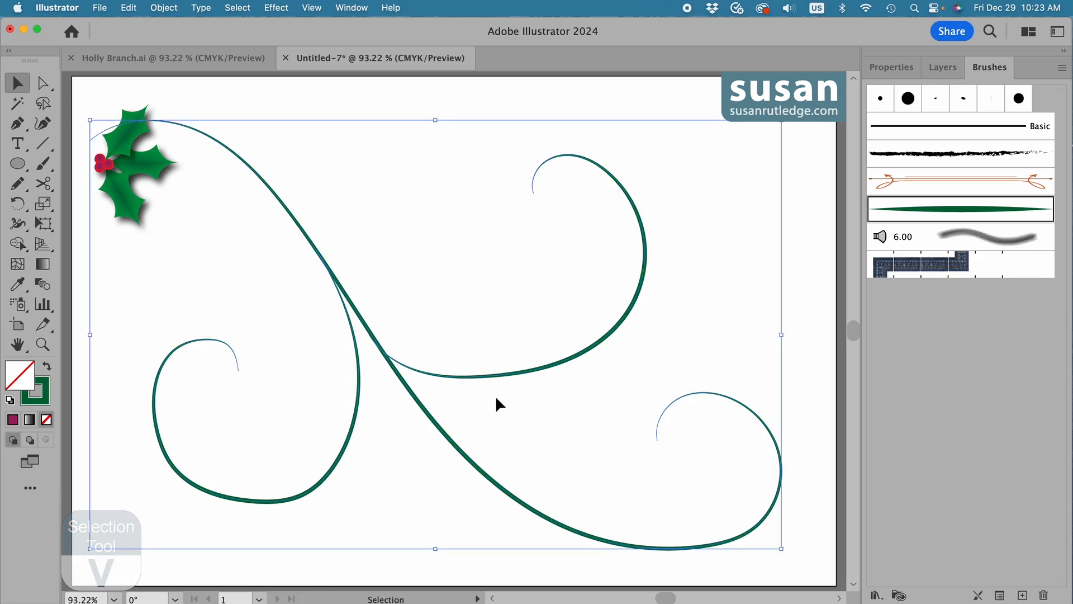
click(280, 7)
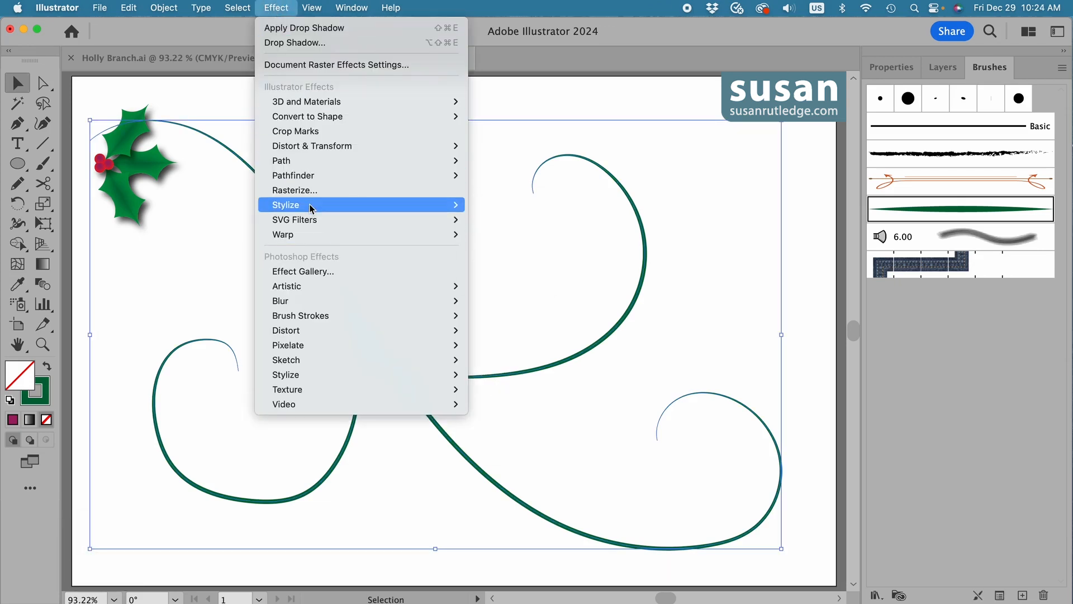
mouse_move(421, 207)
click(500, 206)
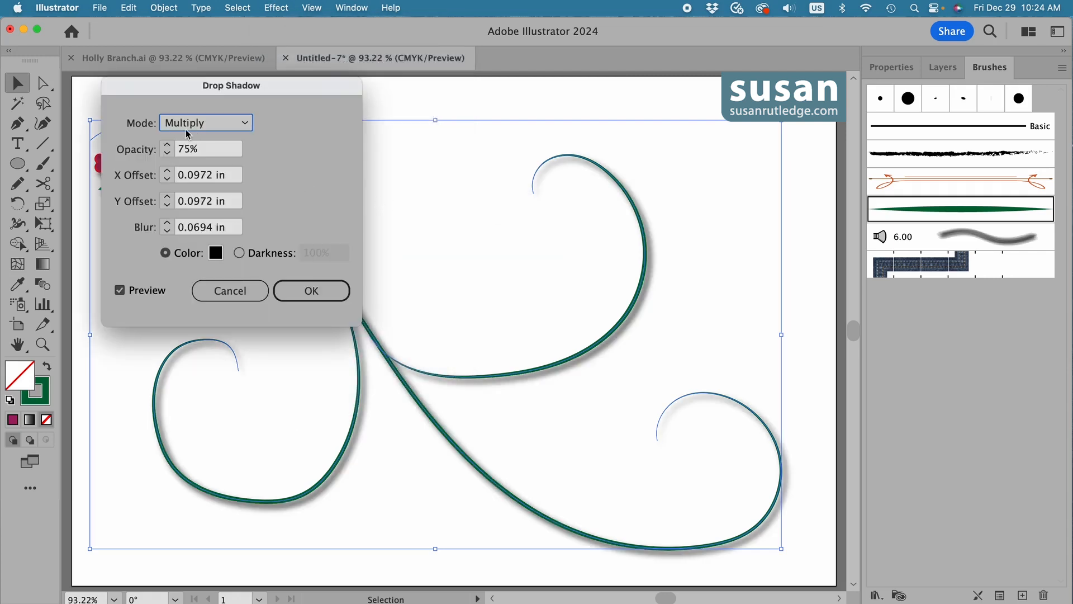
click(201, 156)
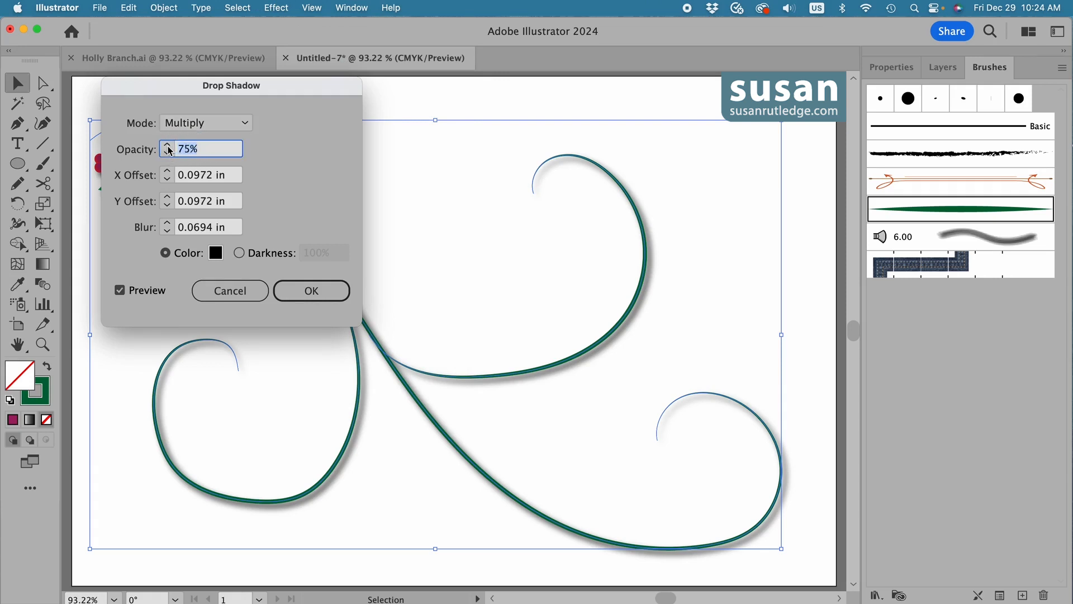
text(35)
click(317, 291)
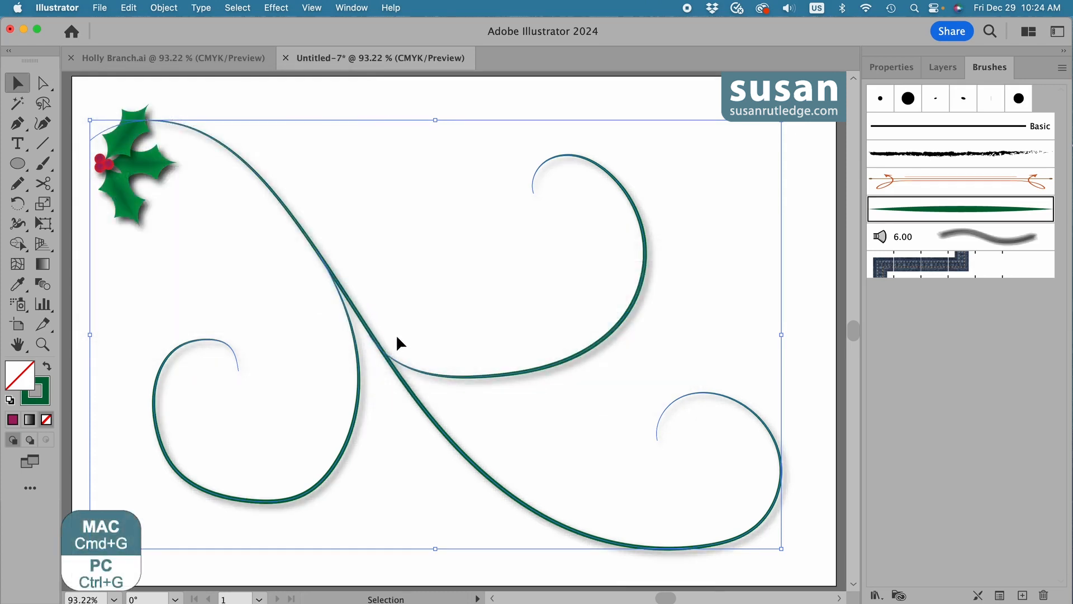
Step: Group the painted stems and move their group below the holly group in Layer 1
key(a)
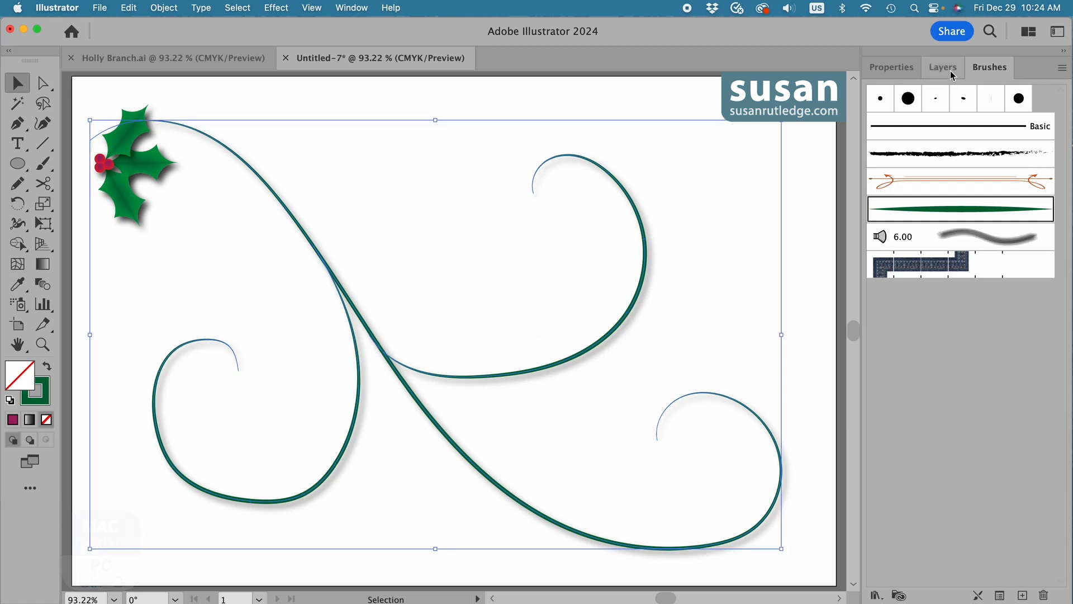
click(943, 68)
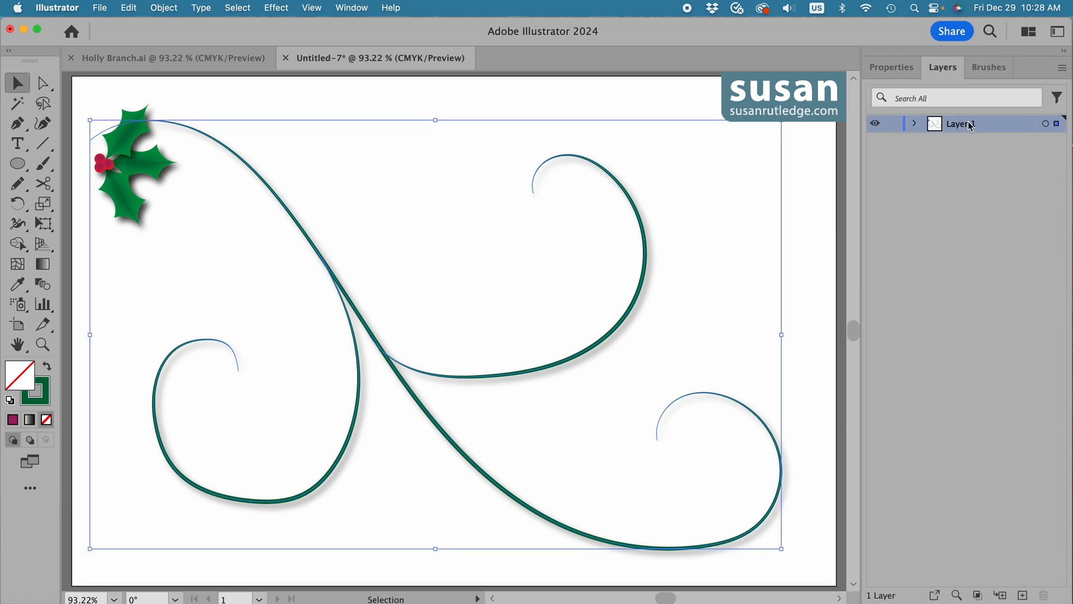
click(915, 123)
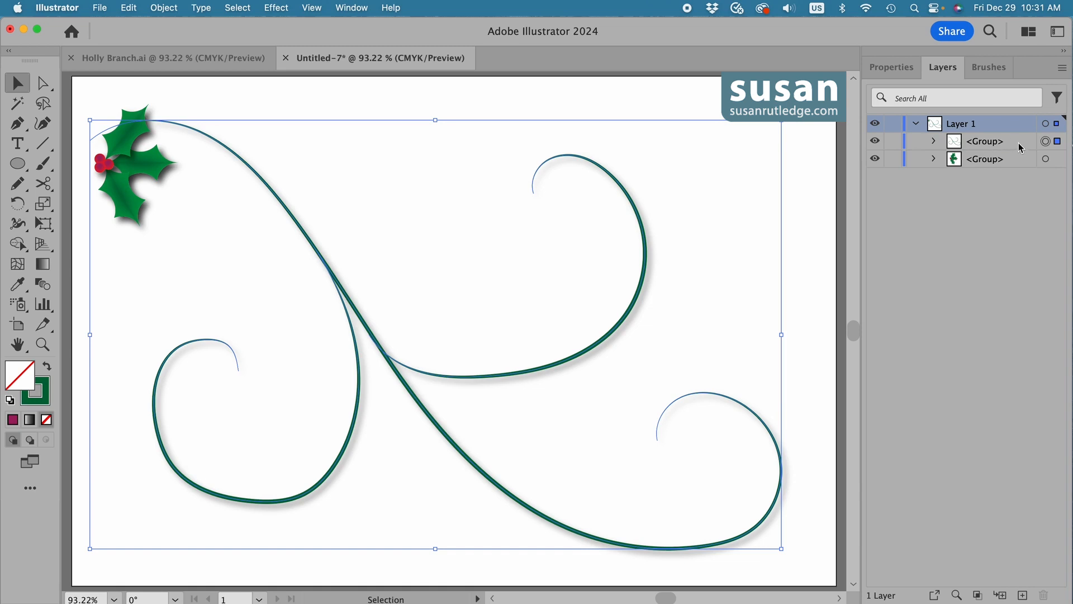
drag(1017, 142, 1017, 167)
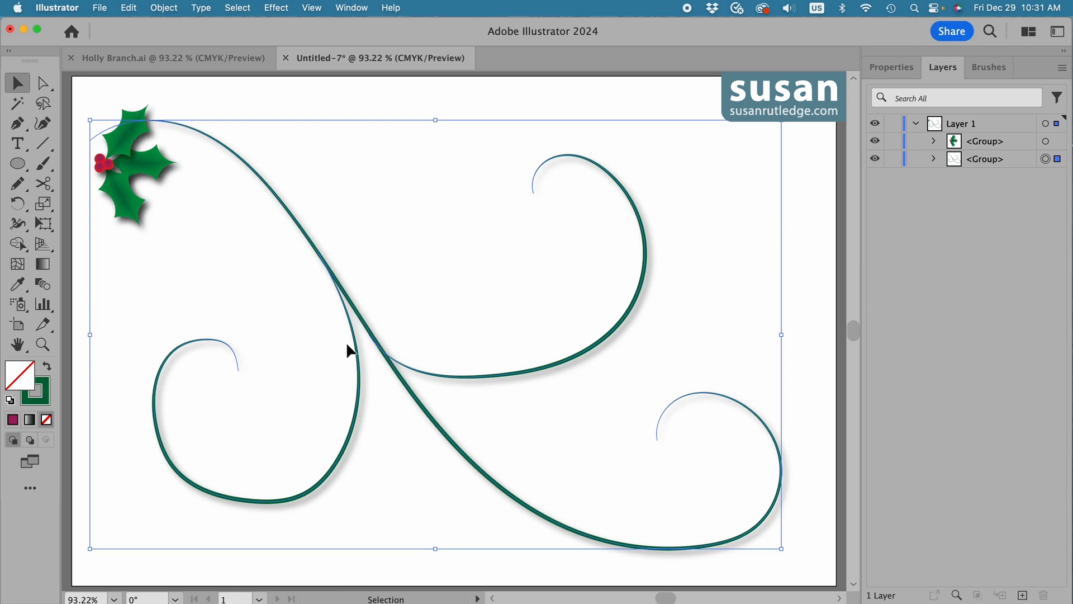
click(283, 95)
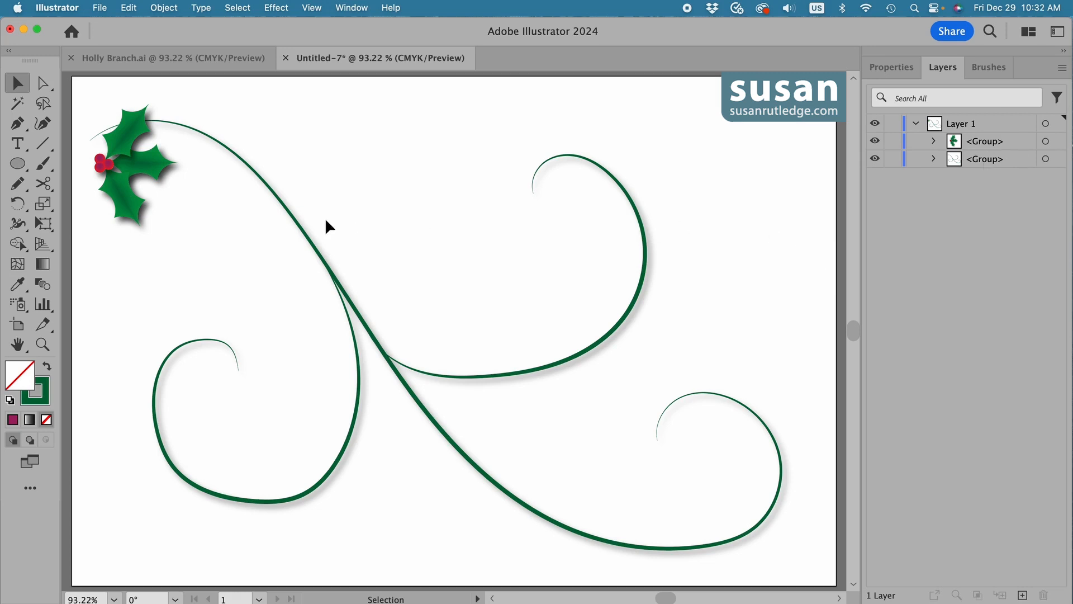
Step: Duplicate the holly group onto the outer curve of the upper-right branch
click(135, 174)
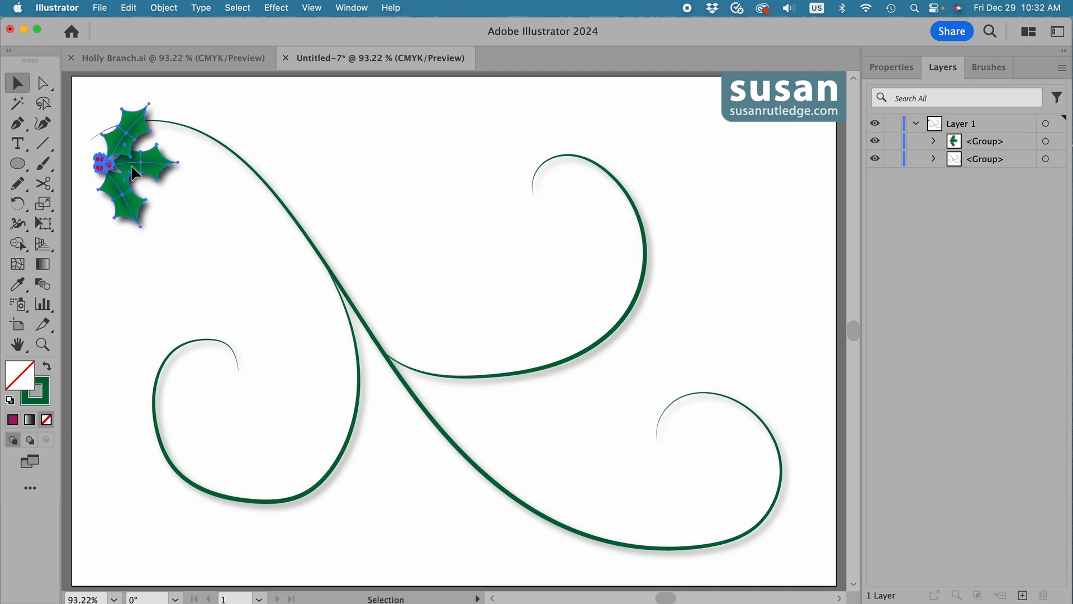
drag(135, 174, 682, 267)
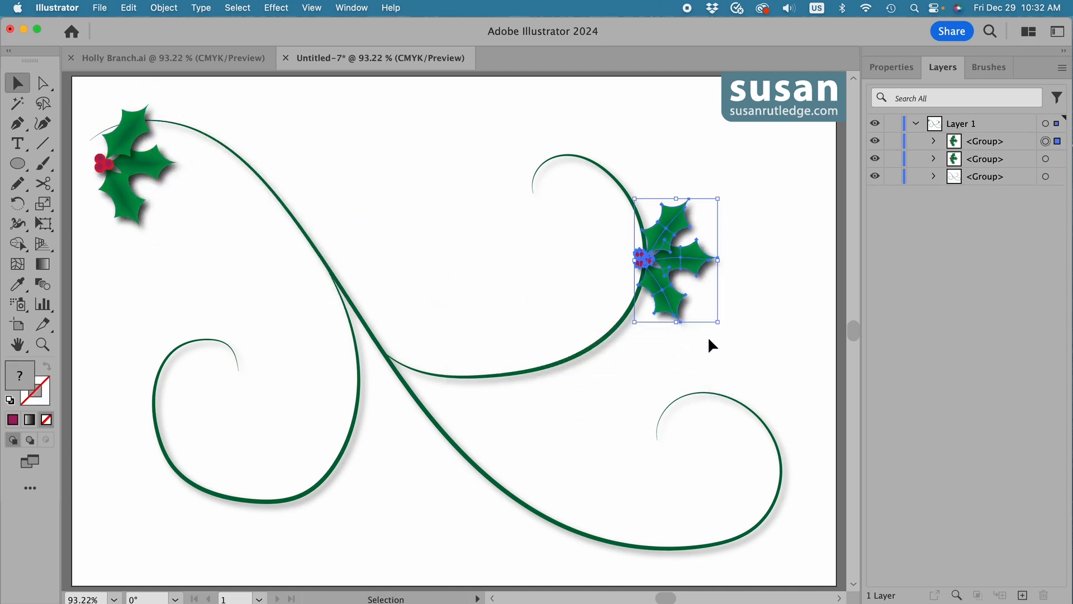
mouse_move(708, 338)
mouse_down()
mouse_move(726, 316)
mouse_move(710, 340)
mouse_up()
Step: Add holly copies along the lower-left branch, the main stem and the middle of the right branch, turning them to suit the stems
drag(124, 211, 358, 495)
drag(420, 523, 448, 535)
drag(140, 201, 556, 407)
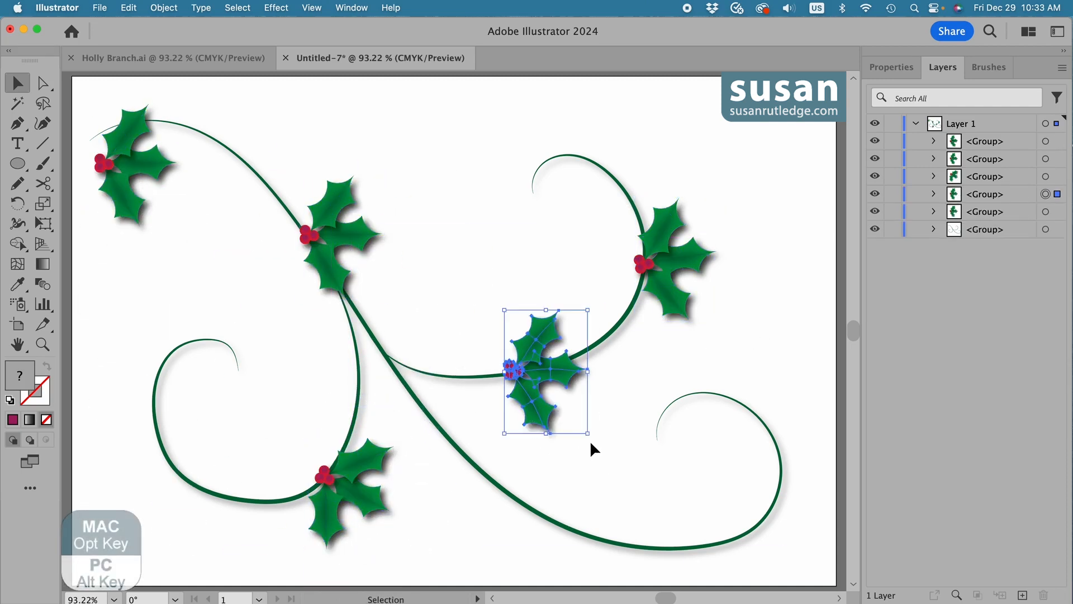
drag(589, 441, 553, 394)
Step: Place a rotated holly copy on the upper-right branch, just below the one on its outer curve
drag(139, 113, 511, 157)
drag(559, 262, 490, 151)
drag(523, 236, 615, 333)
Step: Place two rotated holly copies on the lower-left branch, one on its outer left curve and one near its curled tip
drag(136, 213, 197, 482)
drag(198, 507, 196, 506)
drag(207, 435, 198, 462)
drag(130, 208, 213, 310)
drag(268, 331, 227, 219)
drag(223, 264, 161, 324)
Step: Add a holly copy on the lower part of the main stem, rotated and scaled down to fit the curve
alt+drag(132, 198, 576, 554)
drag(625, 448, 540, 453)
drag(580, 530, 566, 559)
shift+drag(506, 587, 521, 570)
drag(587, 562, 587, 568)
Step: Add smaller holly copies to the main stem's end curl, one near the tip and one on its lower outer curve
alt+drag(550, 499, 750, 400)
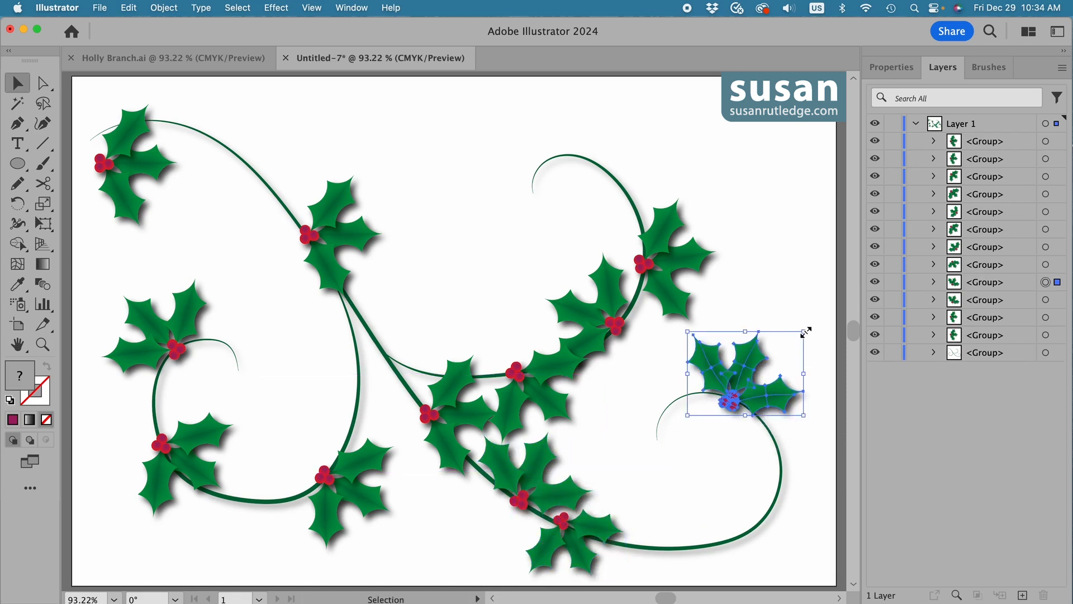
alt+drag(338, 286, 796, 559)
drag(831, 451, 813, 522)
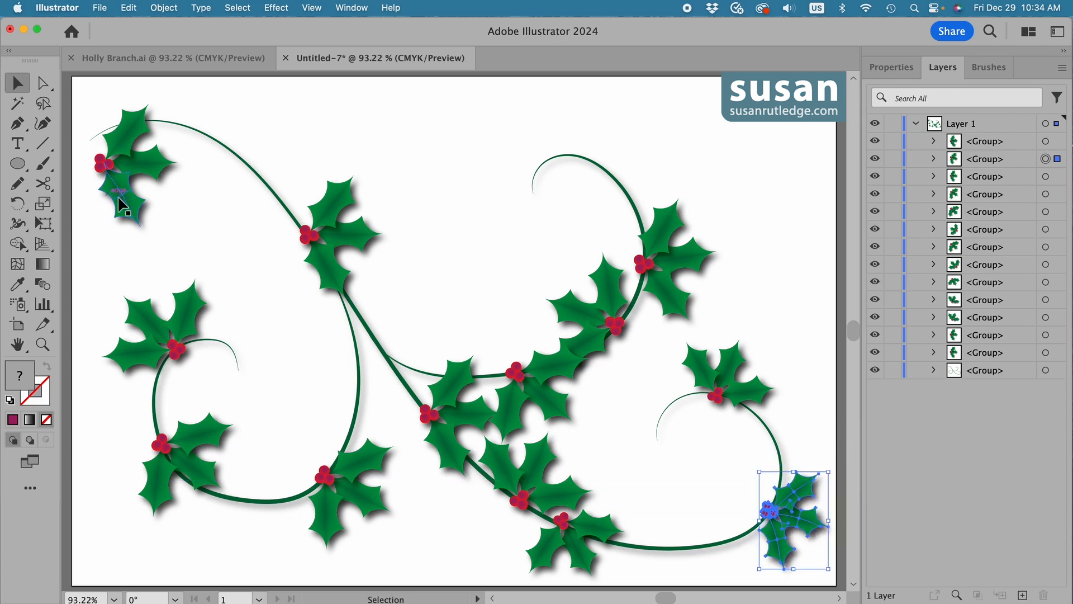
Step: Add holly copies to the upper main stem and its bottom curve, rotating and scaling them to fit
alt+drag(128, 201, 232, 244)
drag(293, 283, 679, 543)
shift+drag(712, 439, 714, 525)
Step: Place a holly copy near the tip of the upper-right branch, rotated and scaled down to follow the curl
alt+drag(132, 211, 621, 210)
drag(587, 100, 550, 149)
drag(636, 190, 633, 169)
shift+drag(583, 90, 596, 106)
drag(650, 159, 644, 159)
Step: Rotate the original holly group and duplicate it onto the bottom of the lower-left branch
click(160, 163)
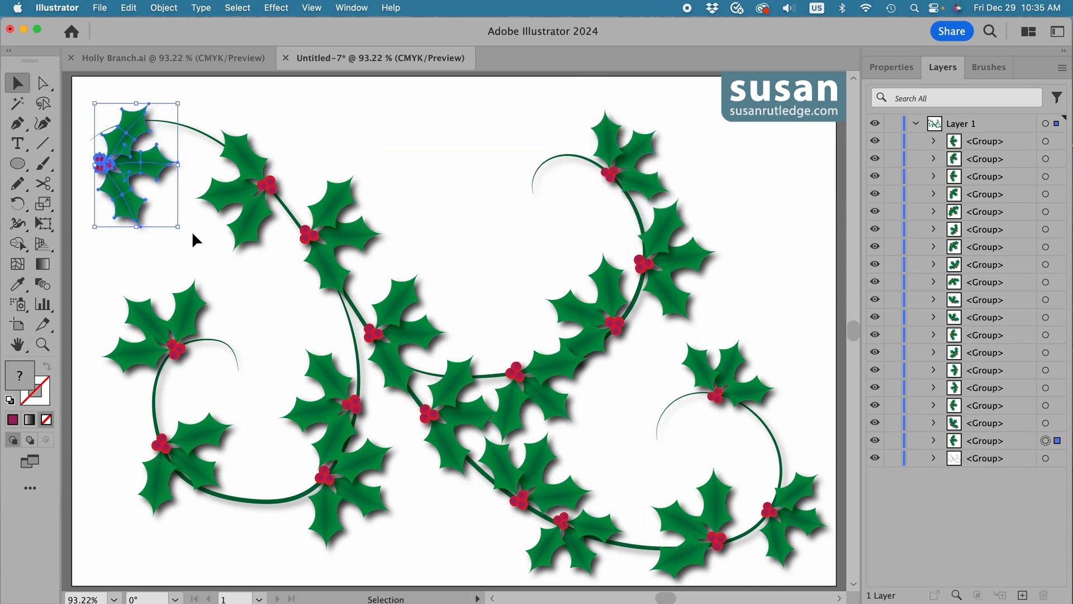
drag(183, 231, 99, 192)
drag(168, 175, 284, 538)
Step: Move the original holly group onto the upper end of the main stem, rotating and scaling it down to fit
drag(253, 223, 208, 214)
drag(237, 251, 155, 208)
drag(223, 200, 257, 148)
key(shift+super+b)
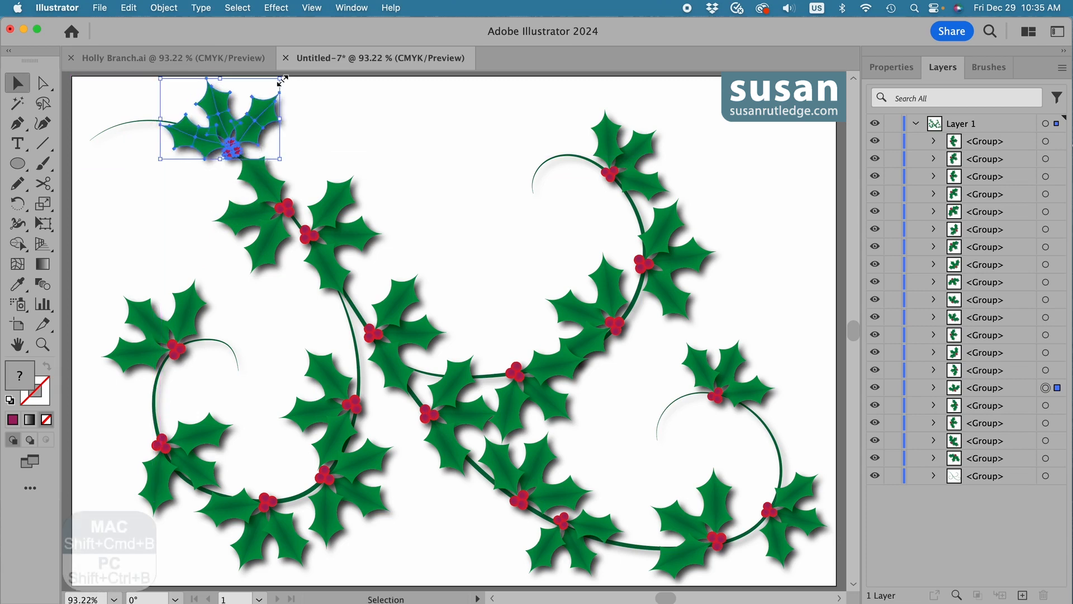
drag(280, 83, 243, 123)
click(486, 281)
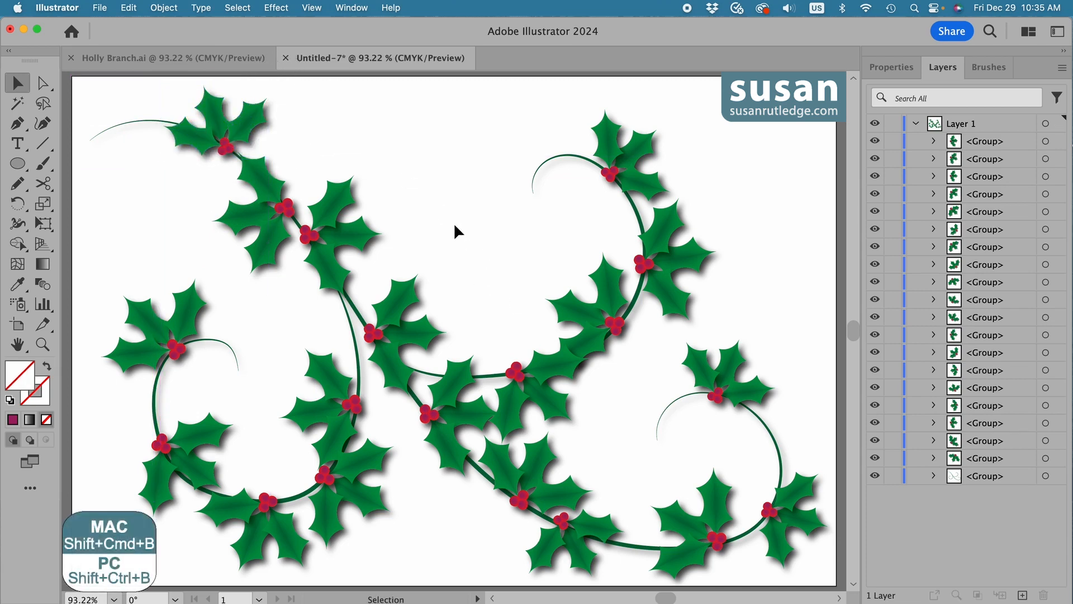
Step: Duplicate the uppermost holly group into the empty area at the artboard's upper middle and ungroup the copy
drag(240, 140, 496, 180)
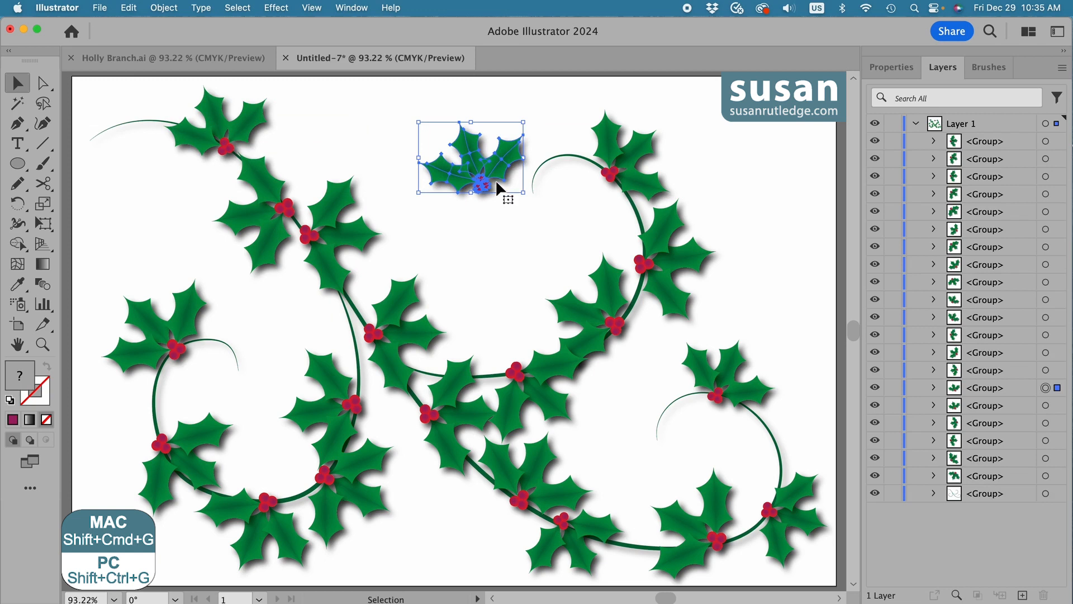
key(shift+super+g)
click(508, 200)
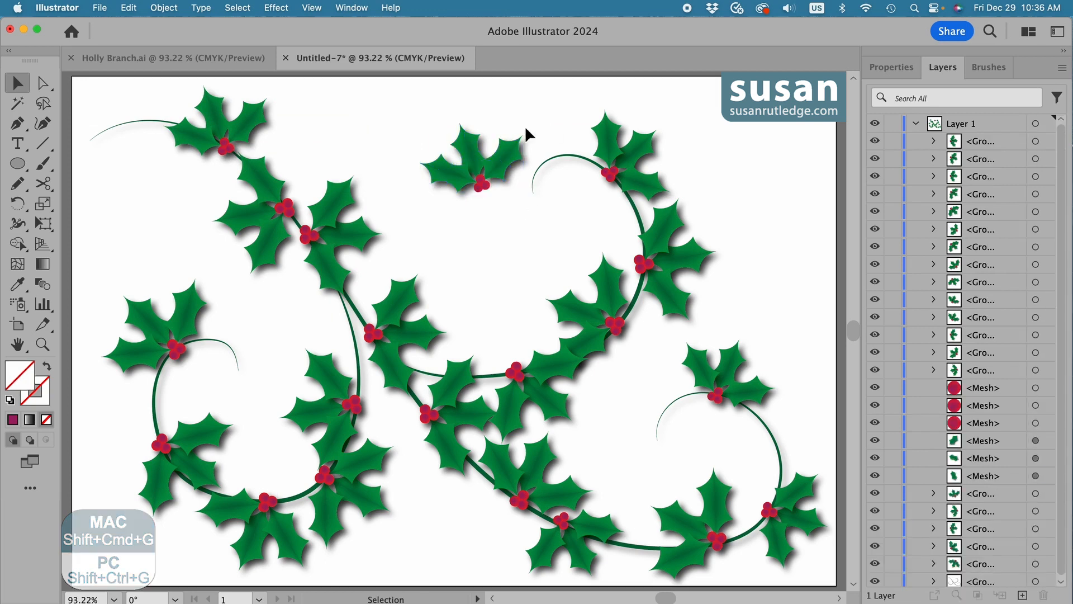
Step: Delete the ungrouped holly's right leaf and group the remaining two leaves with the berries
click(511, 161)
key(Delete)
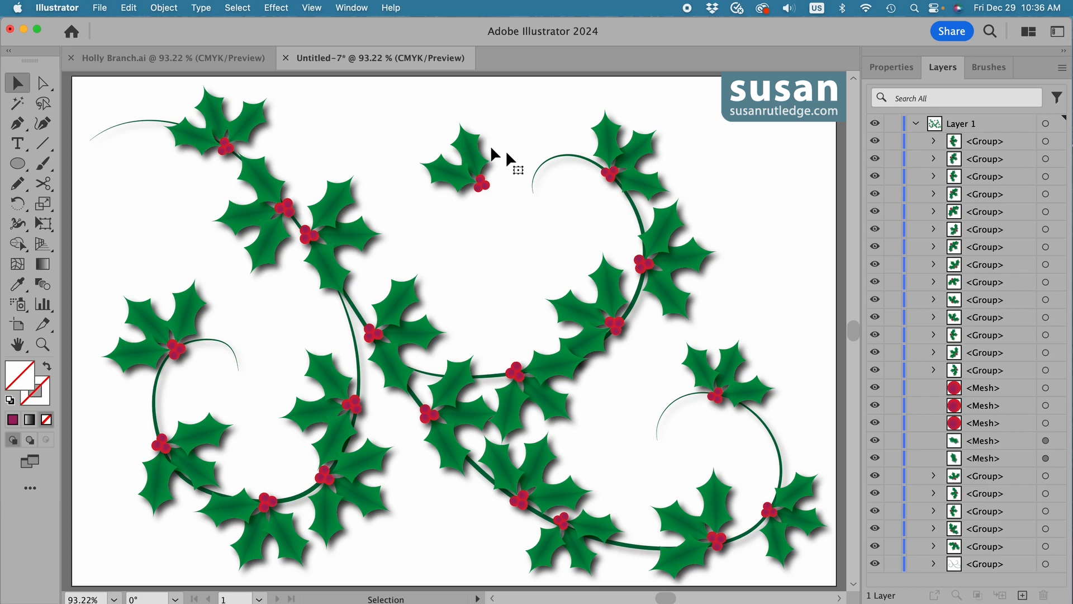
drag(412, 108, 497, 217)
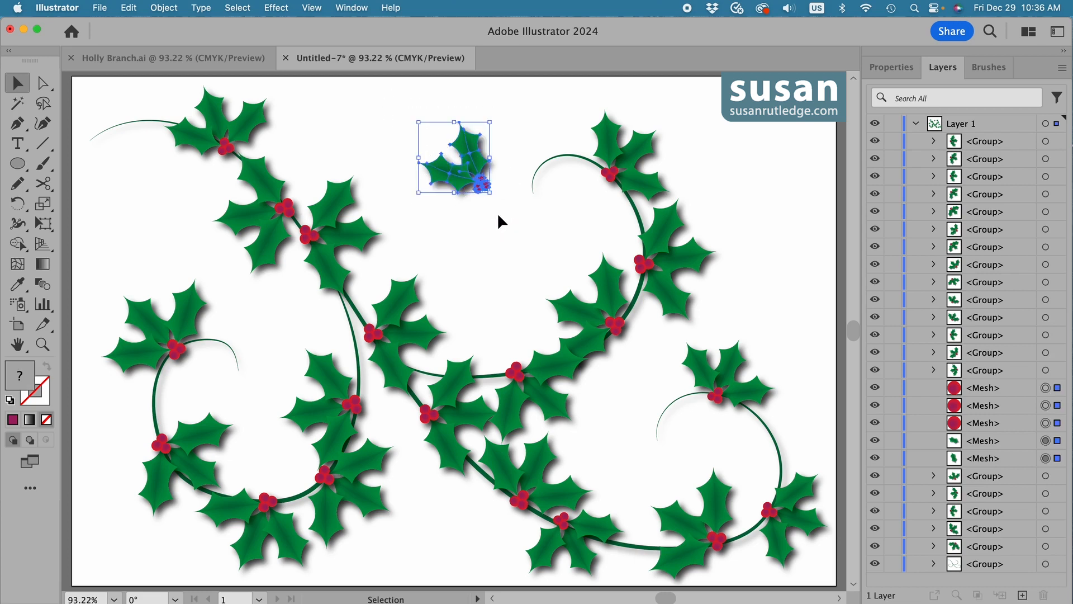
key(super+g)
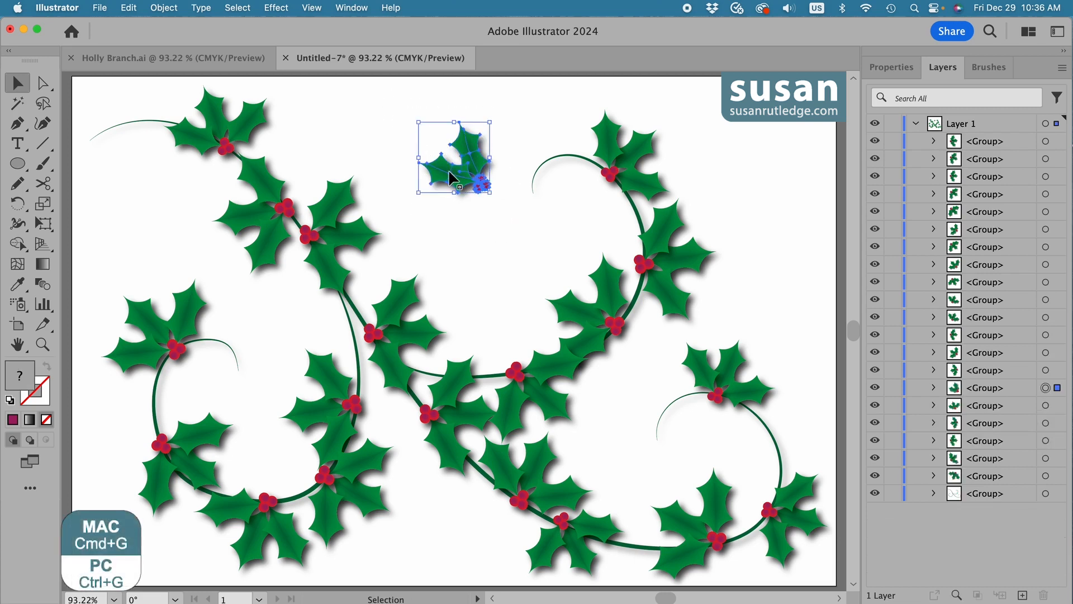
Step: Place a copy of the two-leaf holly near the main stem's upper-left tip, scaled down and rotated to fit
drag(454, 180, 149, 181)
drag(100, 133, 114, 147)
drag(139, 192, 115, 112)
Step: Rotate the two-leaf holly and place it on the lower-left branch between the two bottom holly groups
drag(454, 169, 473, 208)
drag(503, 167, 449, 164)
drag(468, 221, 305, 491)
click(490, 254)
Step: Duplicate the two-leaf holly from the bottom of the main stem onto the right branch's start, and rotate it to fit
drag(706, 551, 477, 366)
drag(432, 324, 434, 302)
drag(504, 305, 512, 307)
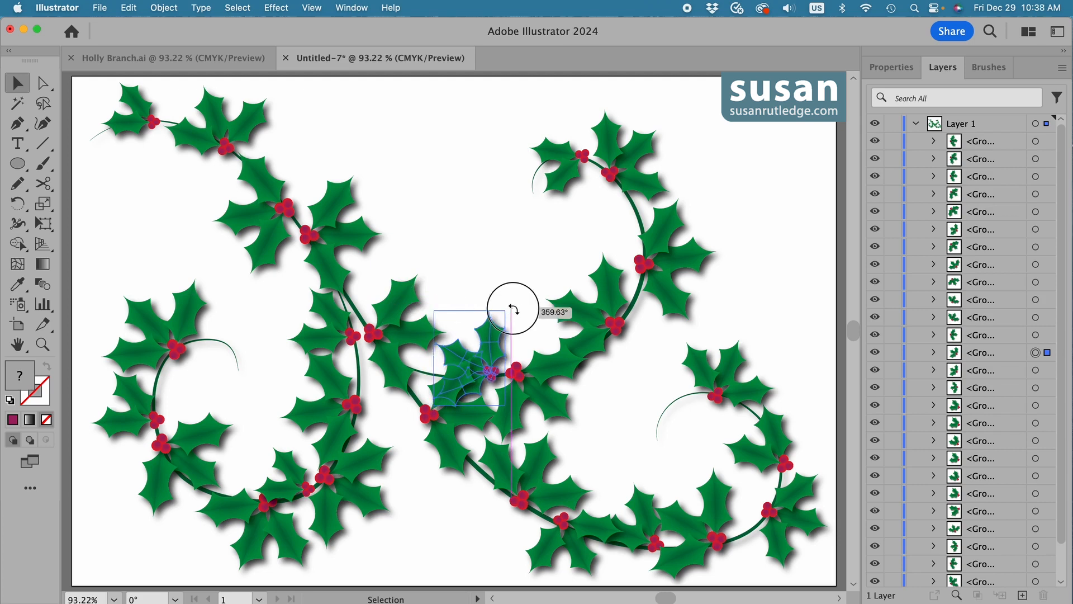
drag(480, 350, 485, 345)
click(748, 223)
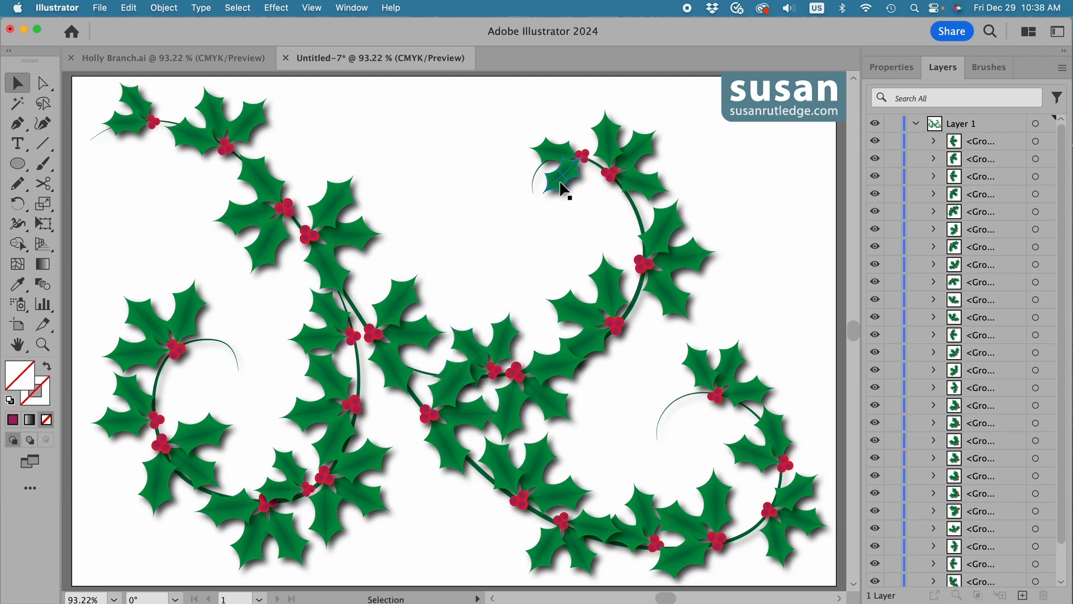
Step: Duplicate the small two-leaf holly from the upper-right tip onto the inside of the lower-left curl, rotated to face inward
drag(563, 187, 206, 336)
drag(233, 395, 185, 397)
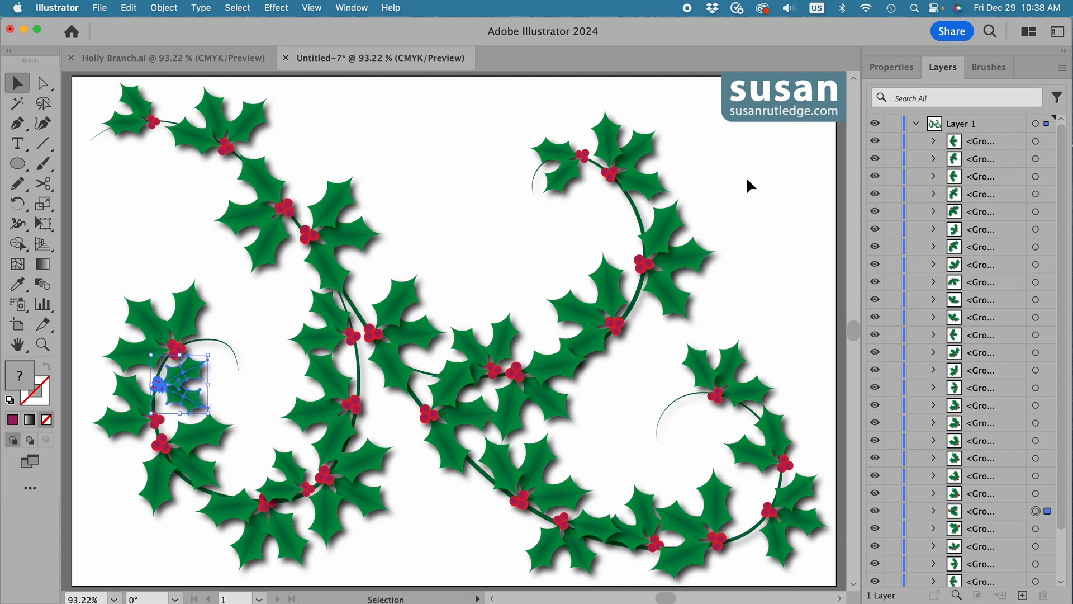
click(754, 184)
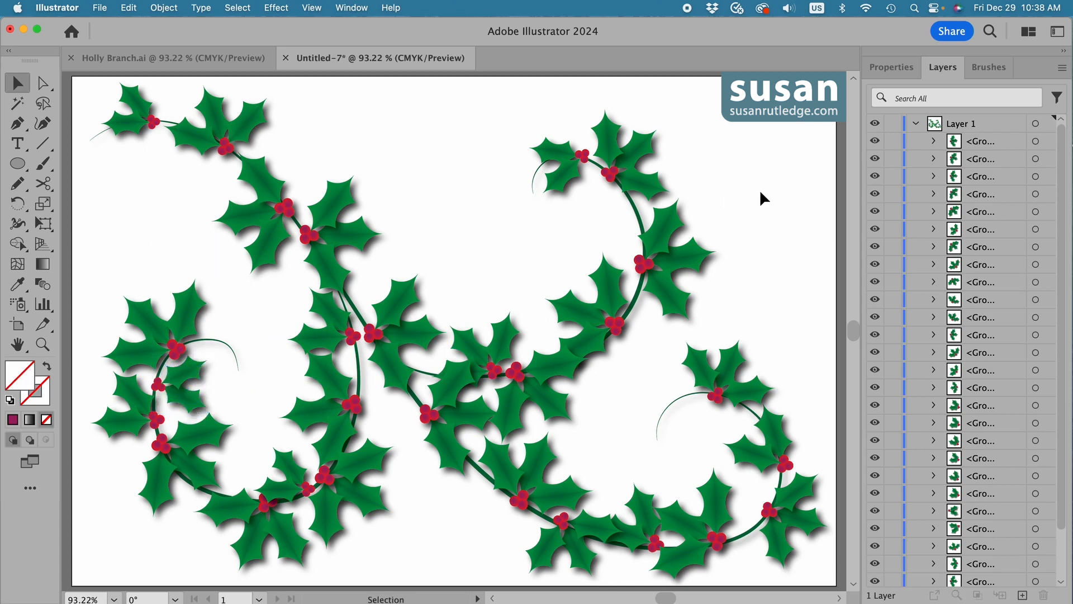